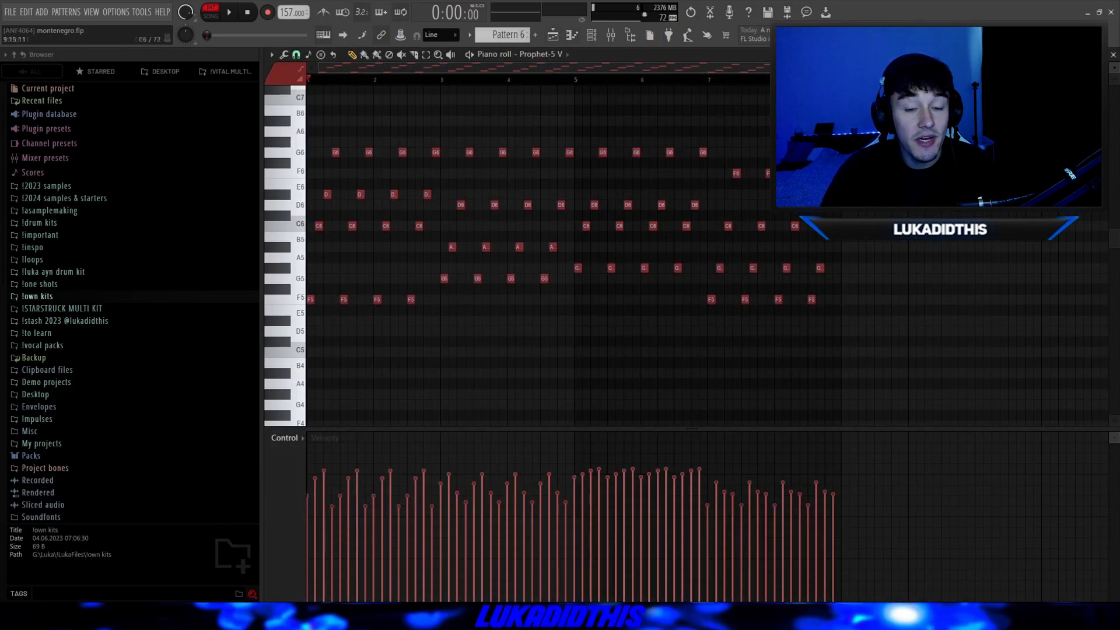
Step: Review the Prophet-5 V notes and the Fruity parametric EQ 2 curve on the first melody mixer track
scroll(941, 217, up, 1)
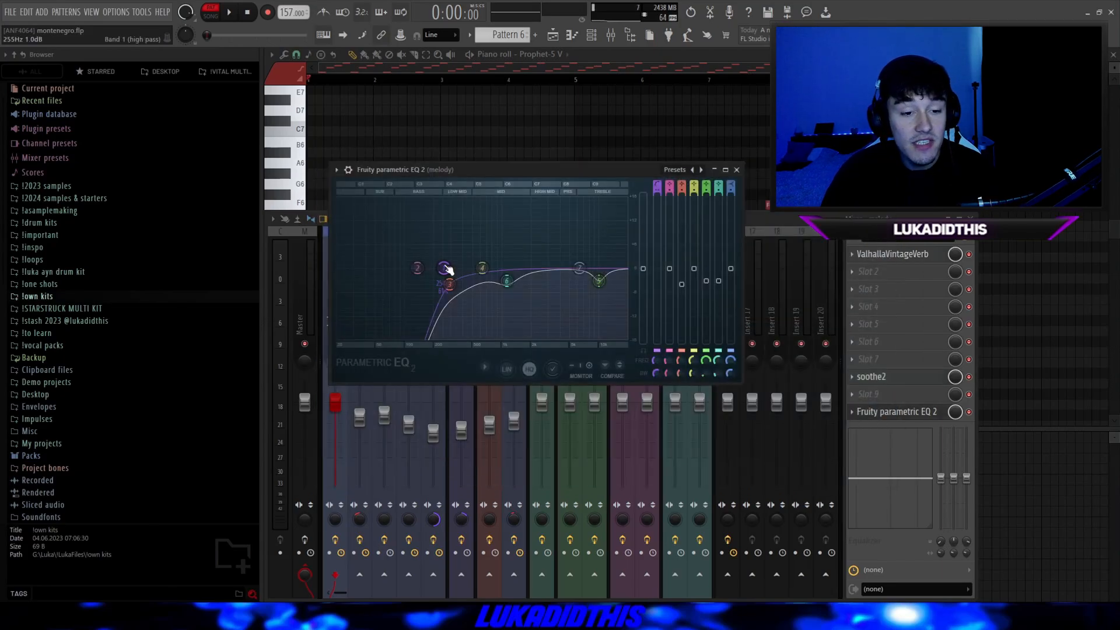
mouse_move(443, 263)
mouse_down()
mouse_move(421, 284)
mouse_move(446, 268)
mouse_up()
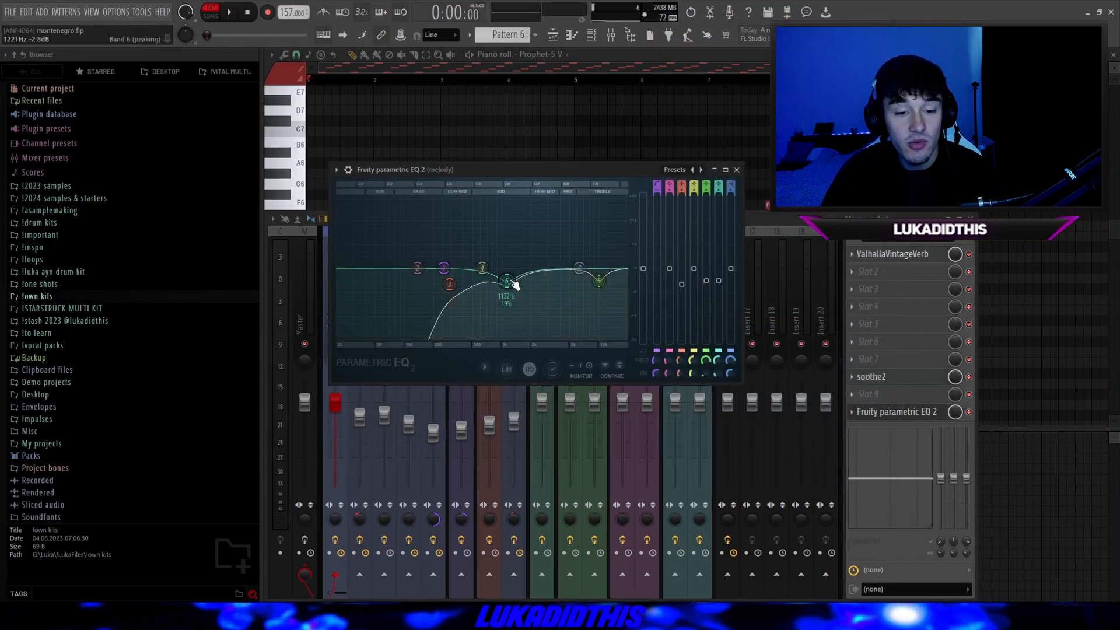
key(Escape)
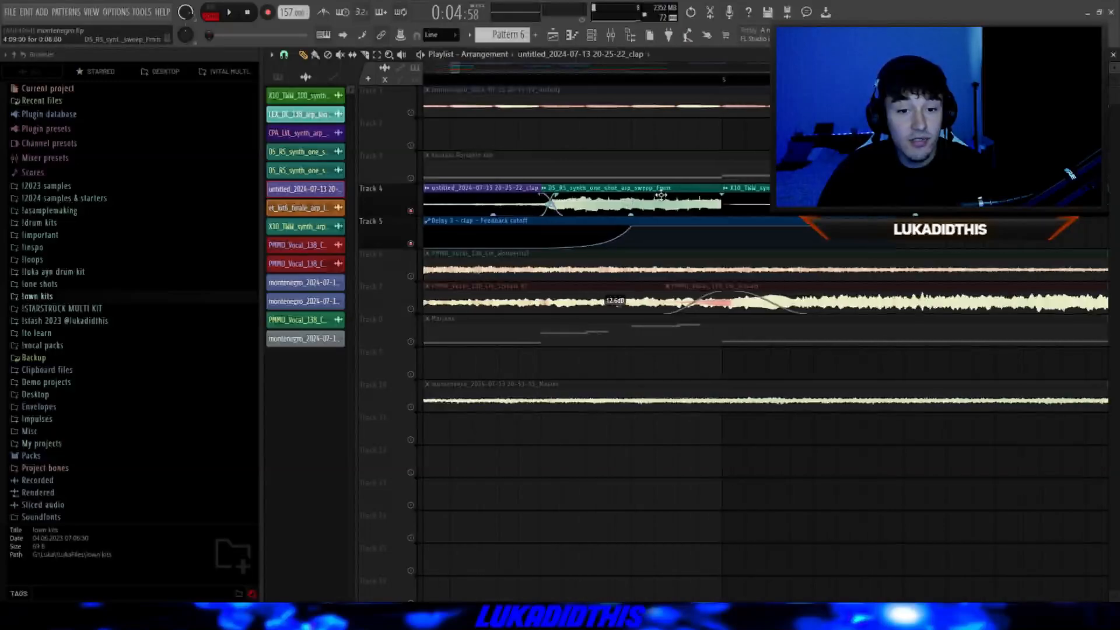
Step: Inspect the DS_RS_synth_one_shot_arp_sweep_Fmin clip's settings and the ValhallaVintageVerb, Fruity Delay 3 and Fruity parametric EQ 2 effects on its mixer track
double_click(661, 195)
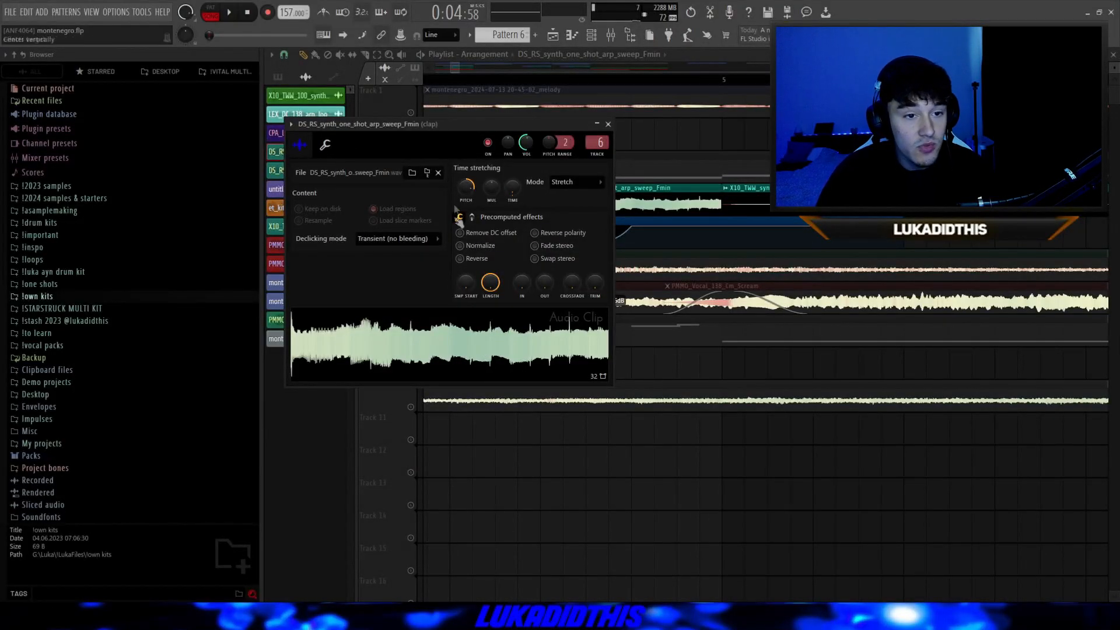
mouse_move(474, 192)
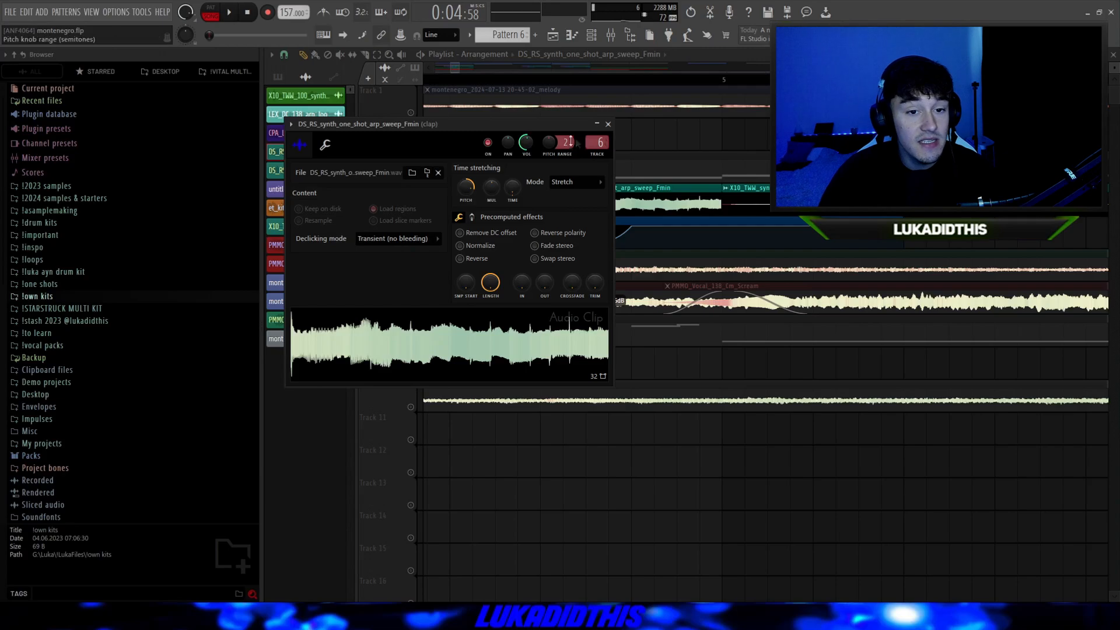
key(F9)
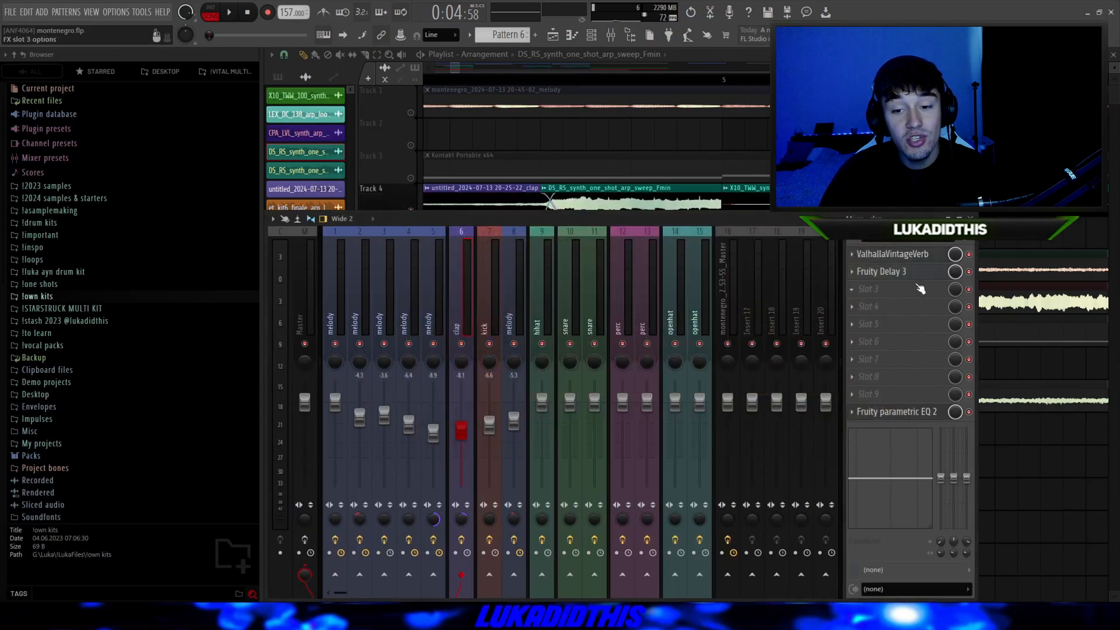
click(924, 255)
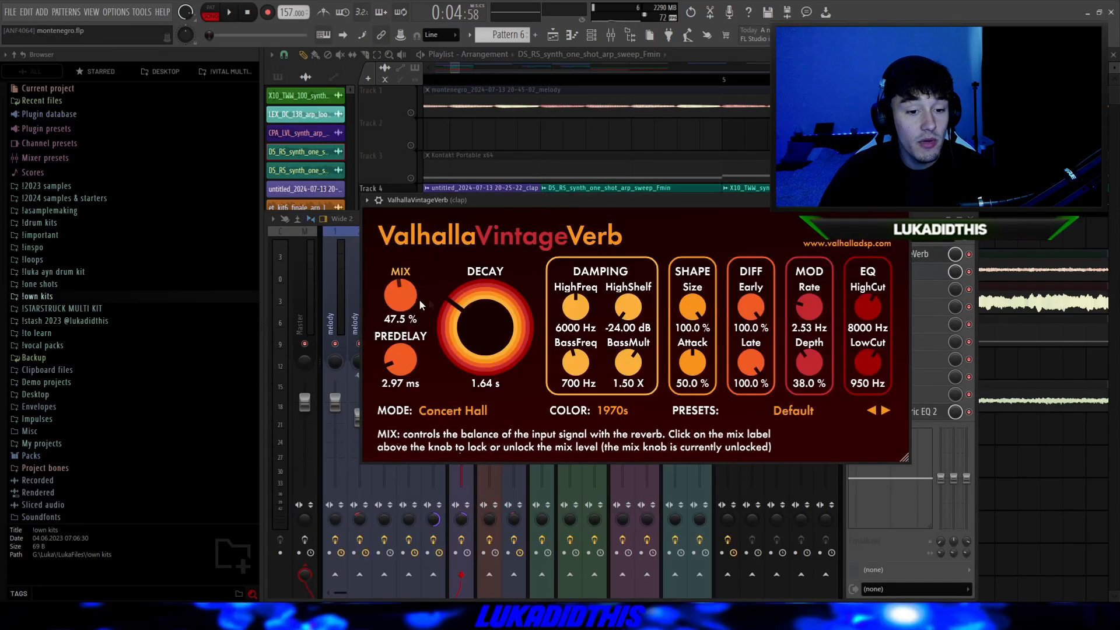
click(920, 273)
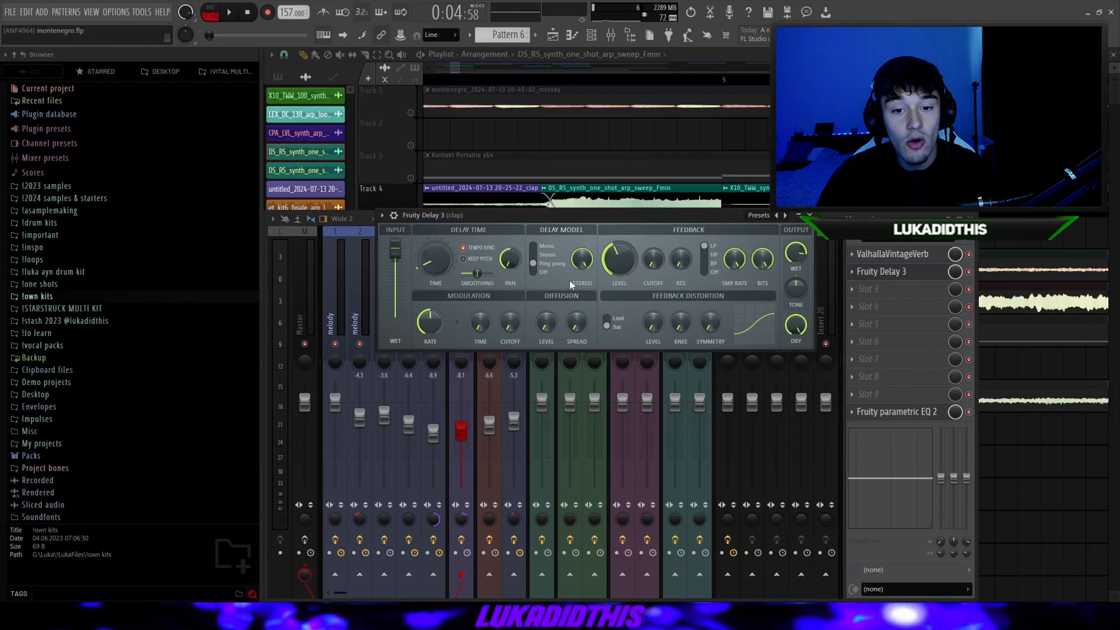
click(897, 412)
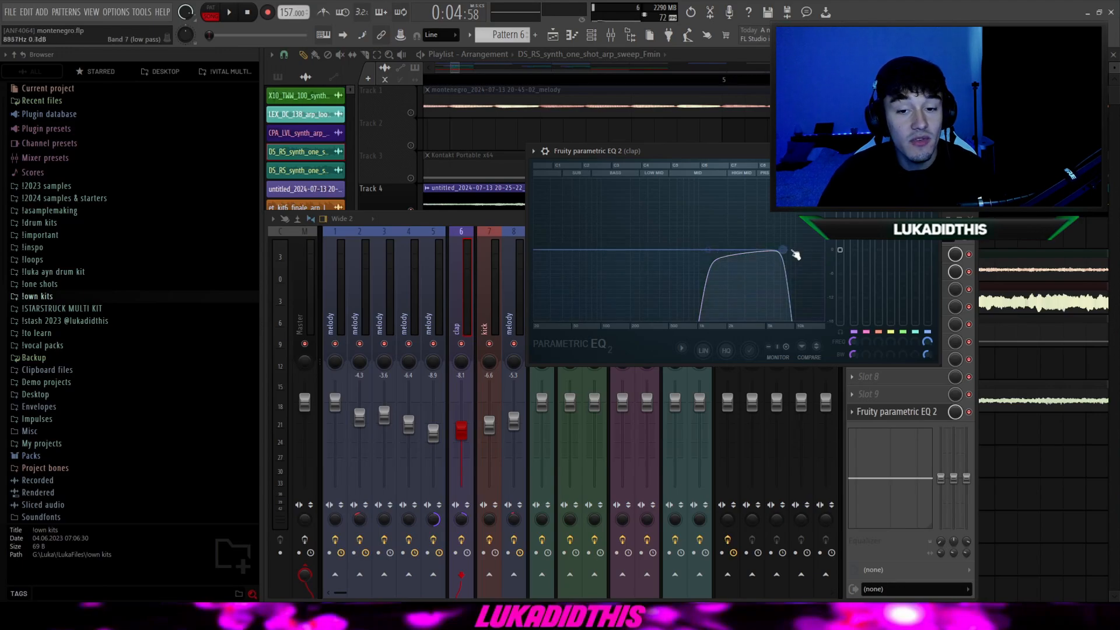
key(Escape)
key(Escape)
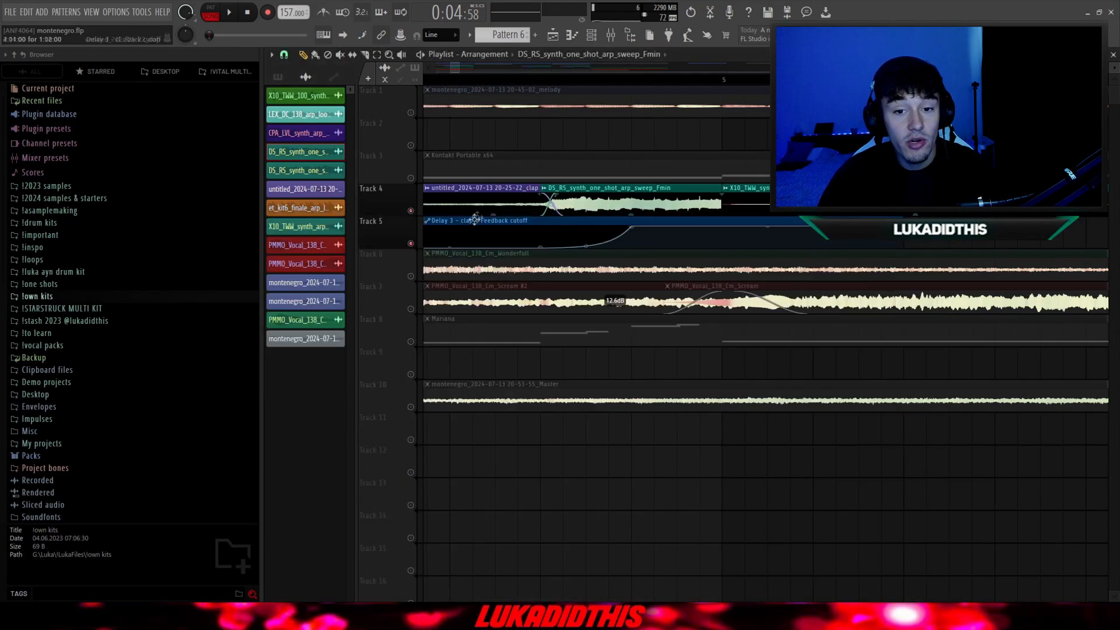
Step: Inspect the X10_TWW_synth_arp_player_Bm clip's sample settings and its mixer track
scroll(442, 213, down, 6)
double_click(710, 198)
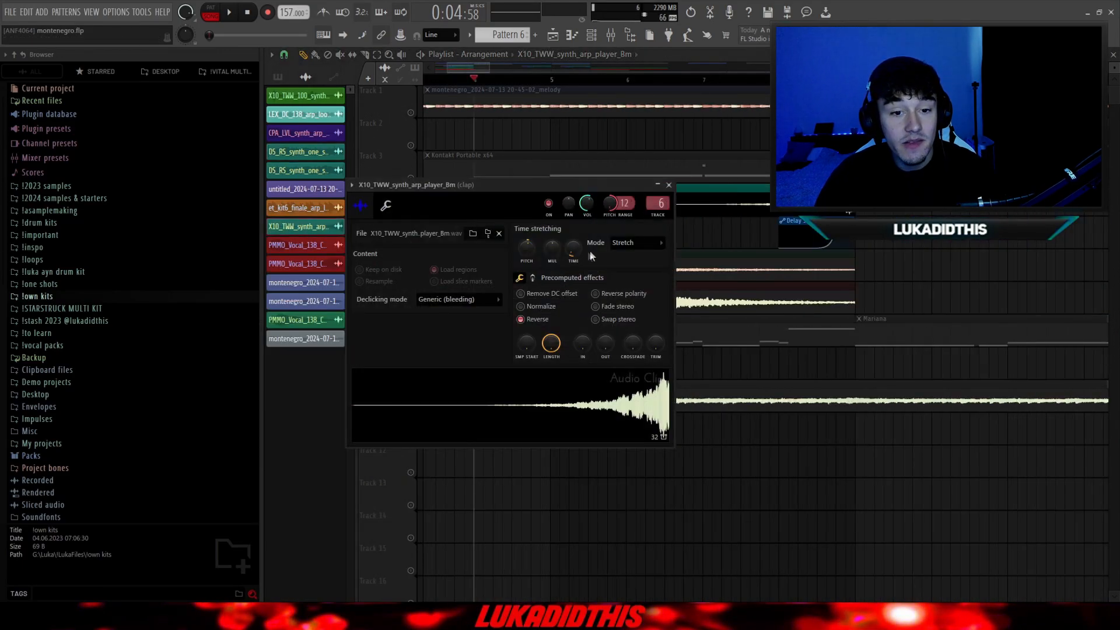
double_click(646, 202)
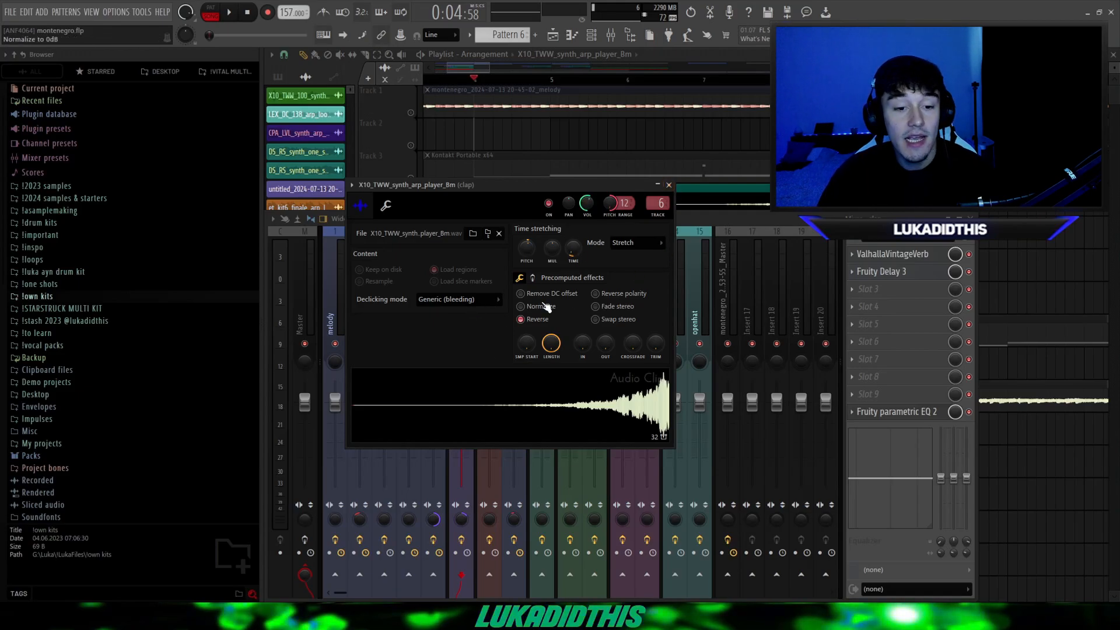
click(669, 185)
scroll(583, 166, down, 5)
key(F9)
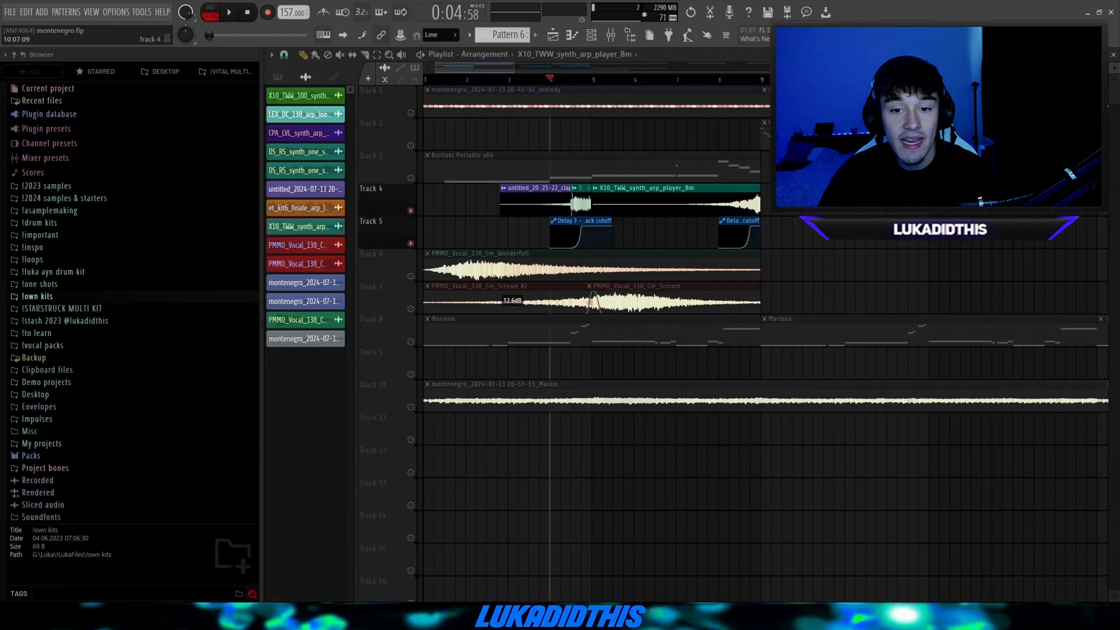
Step: Look over the arrangement and check the sample settings of the clap and DS_RS_synth_one_shot_arp_sweep_Fmin clips on Track 4
scroll(463, 181, up, 5)
scroll(721, 163, down, 3)
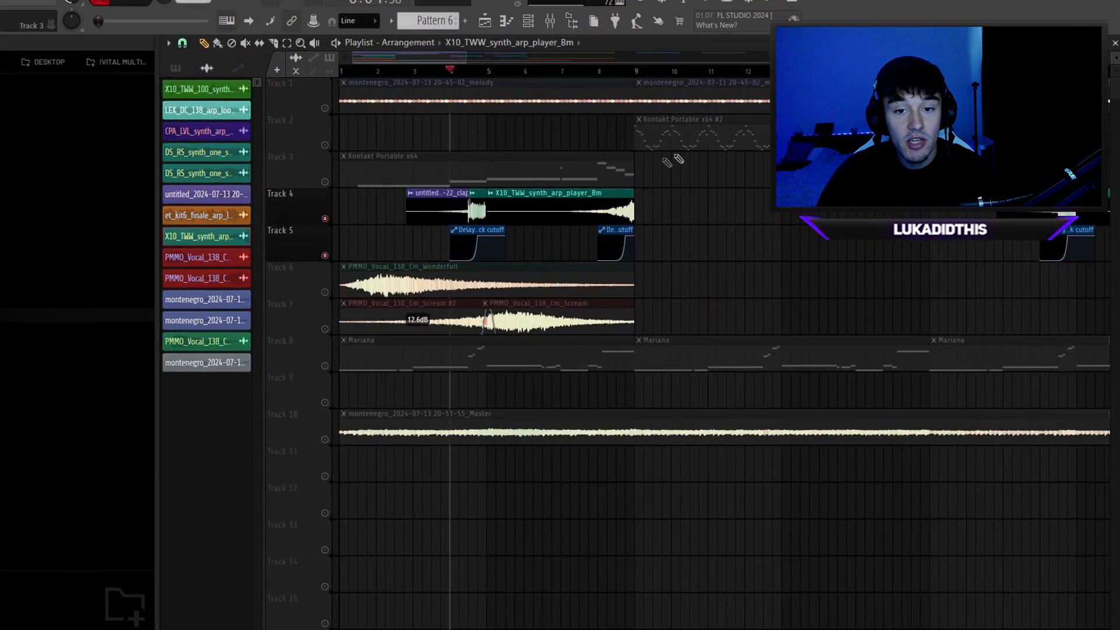
scroll(782, 146, up, 4)
scroll(217, 150, down, 3)
scroll(349, 126, down, 4)
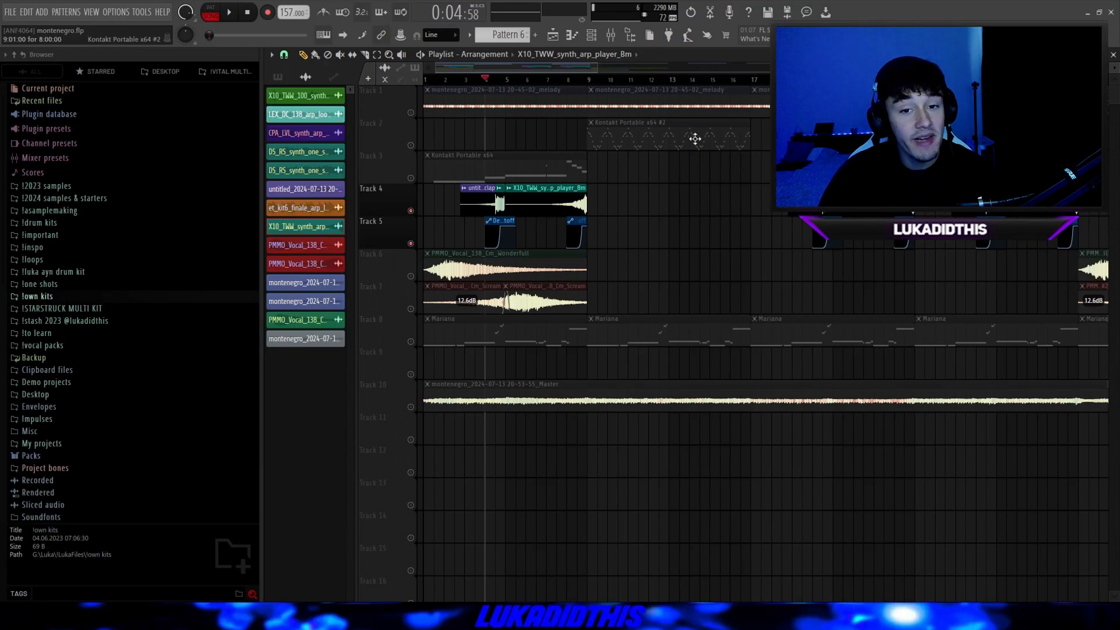
scroll(463, 201, up, 5)
double_click(496, 202)
key(Escape)
double_click(687, 205)
key(Escape)
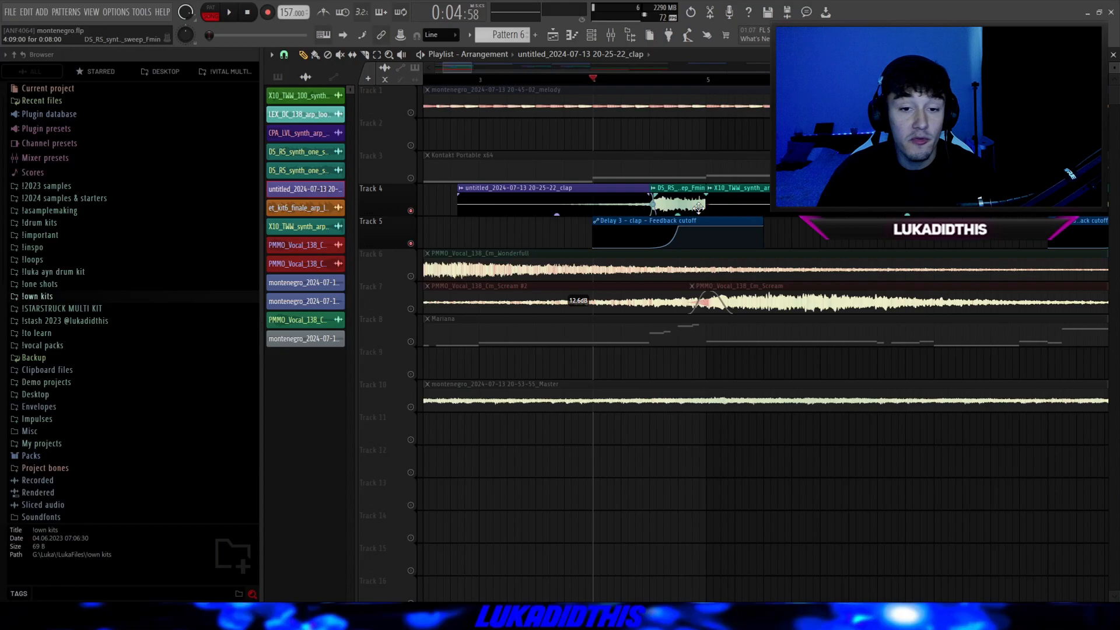
double_click(699, 206)
key(Escape)
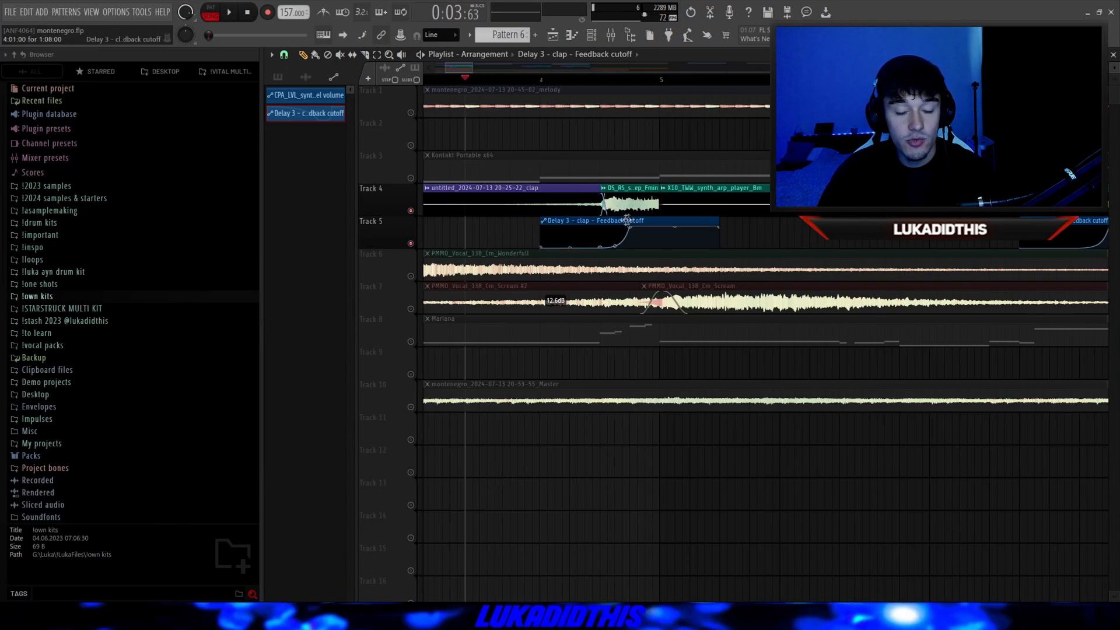
Step: Play the arrangement from just before bar 3 to hear the Track 4 effects with the Track 5 feedback cutoff automation
scroll(619, 225, down, 2)
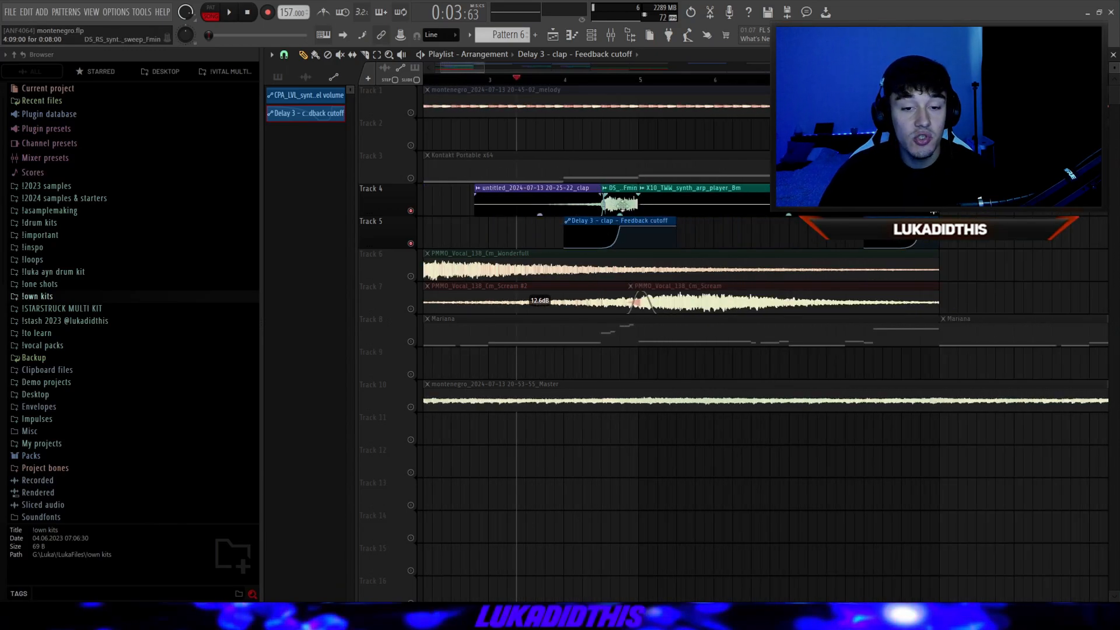
scroll(528, 128, down, 2)
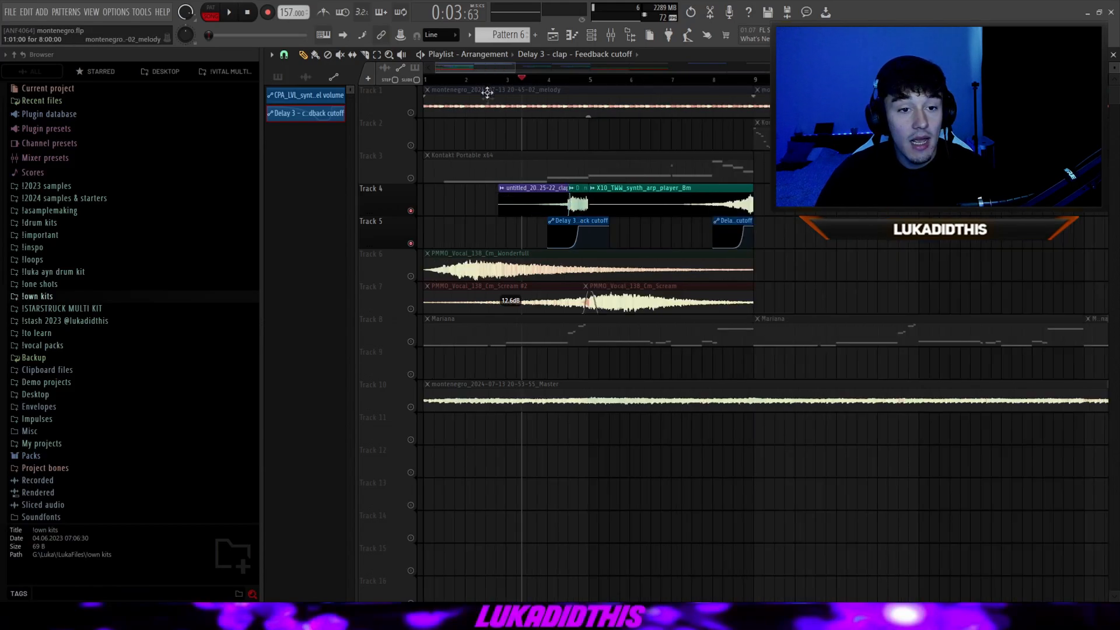
click(494, 79)
scroll(630, 210, up, 1)
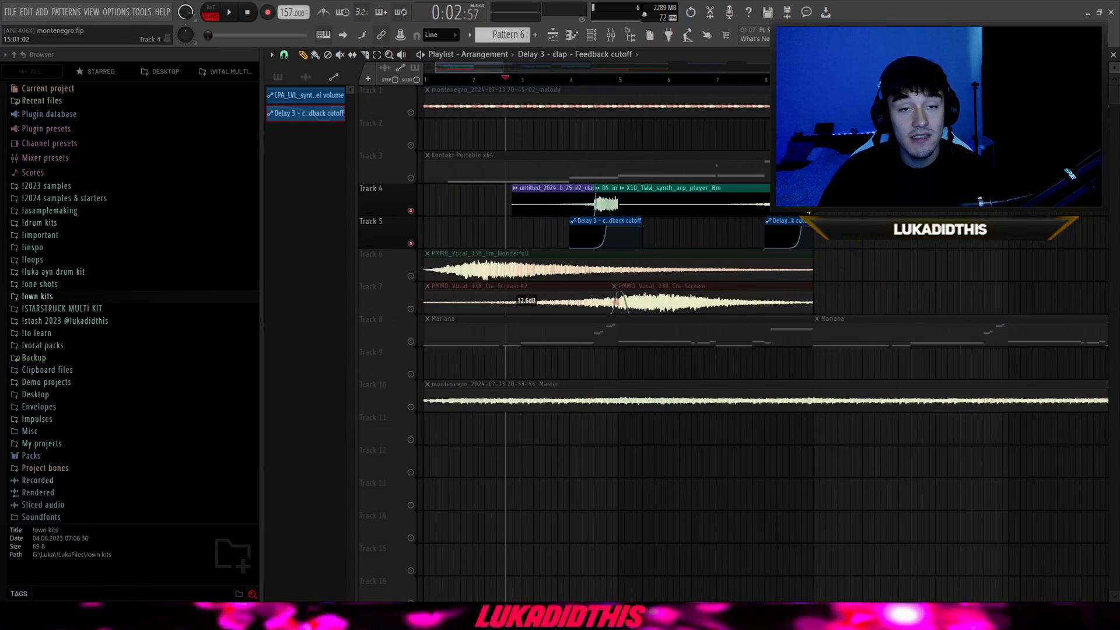
key(space)
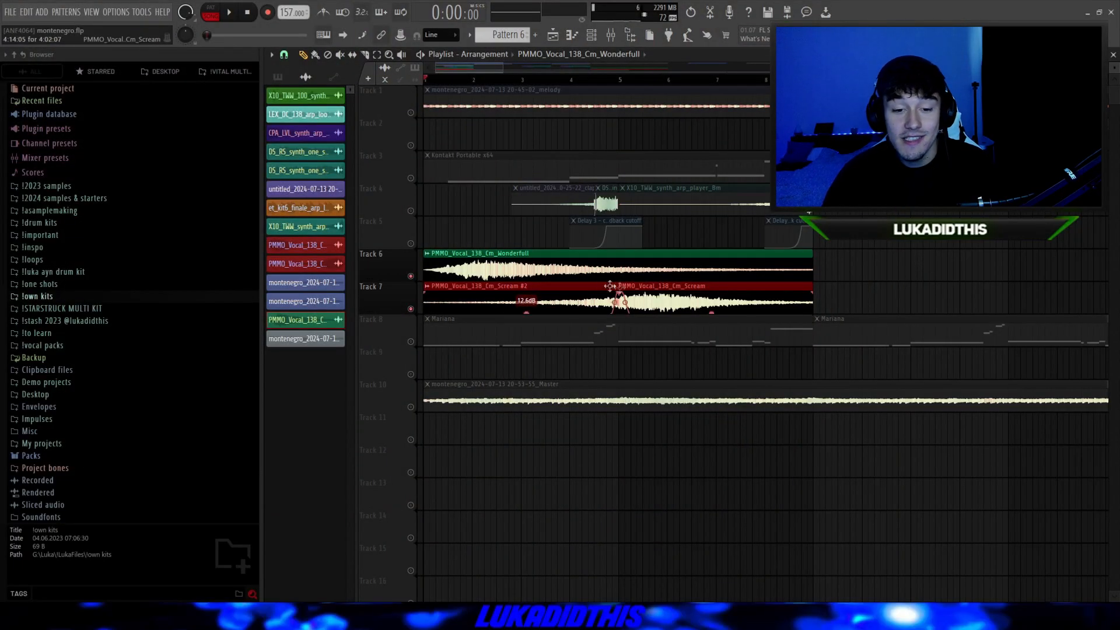
Step: Inspect the sample settings of the PMMO_Vocal_138_Cm_Wonderfull, Cm_Scream #2 and Cm_Scream clips on Tracks 6 and 7
double_click(600, 272)
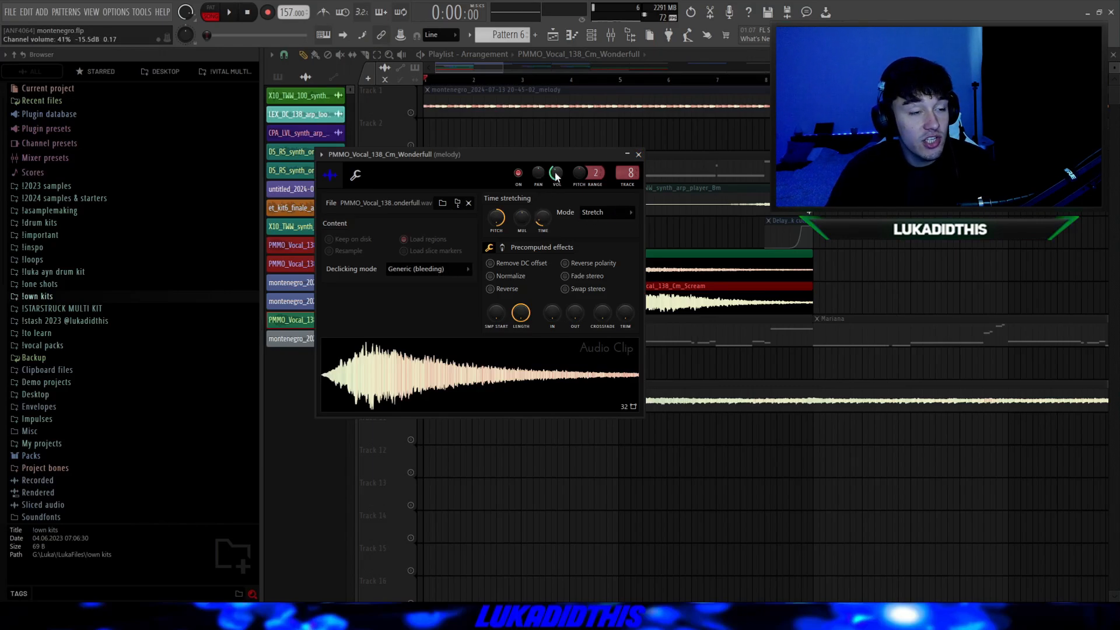
click(639, 154)
double_click(575, 300)
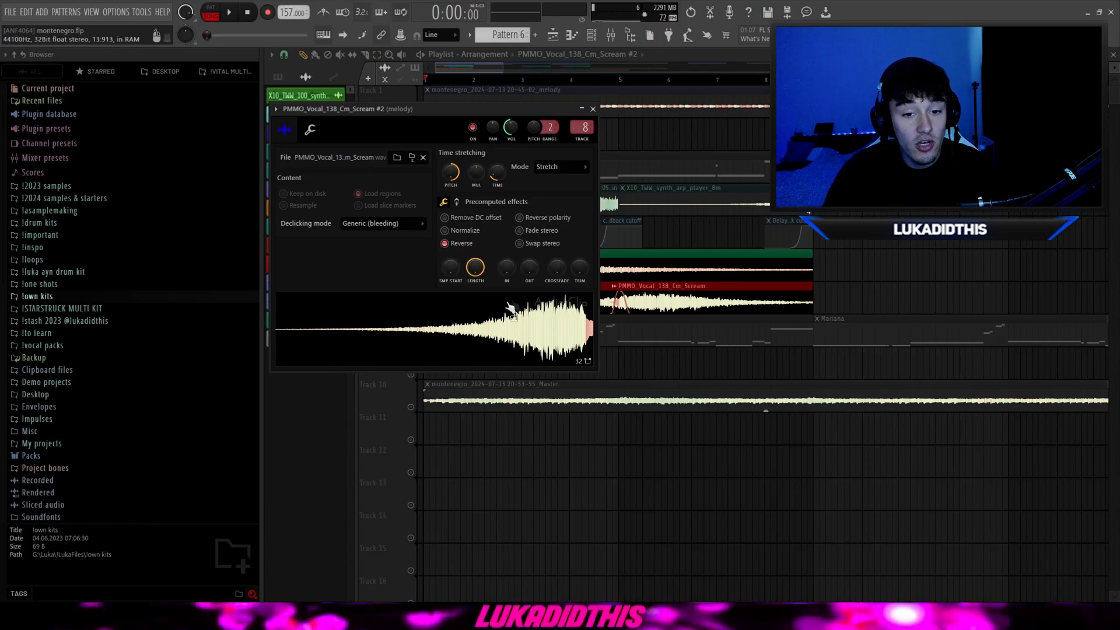
key(Escape)
double_click(688, 292)
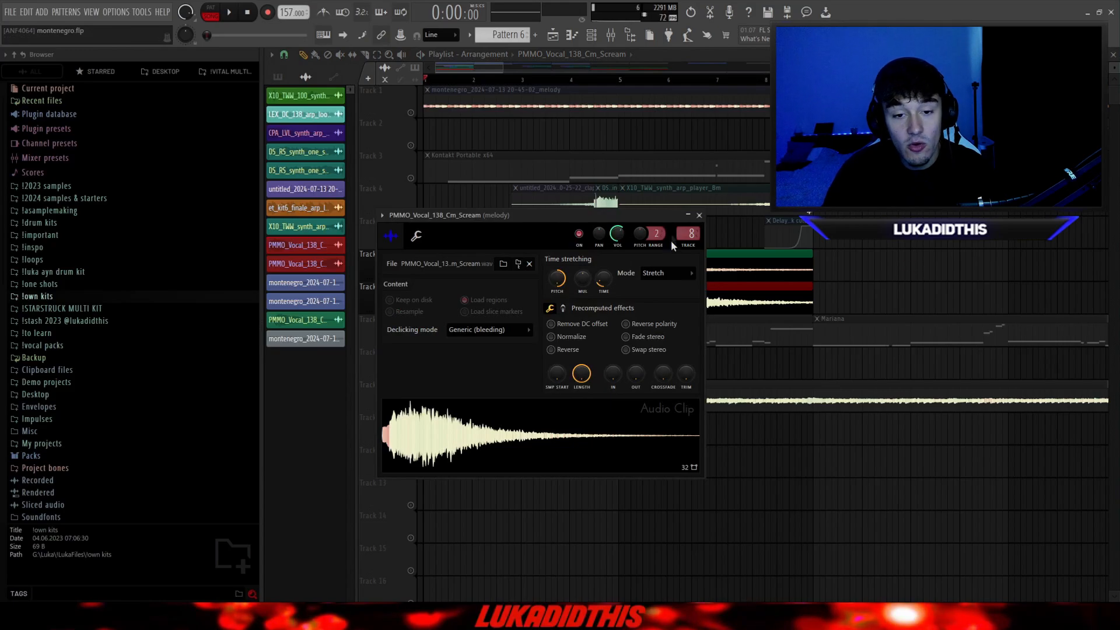
click(699, 215)
scroll(519, 257, down, 2)
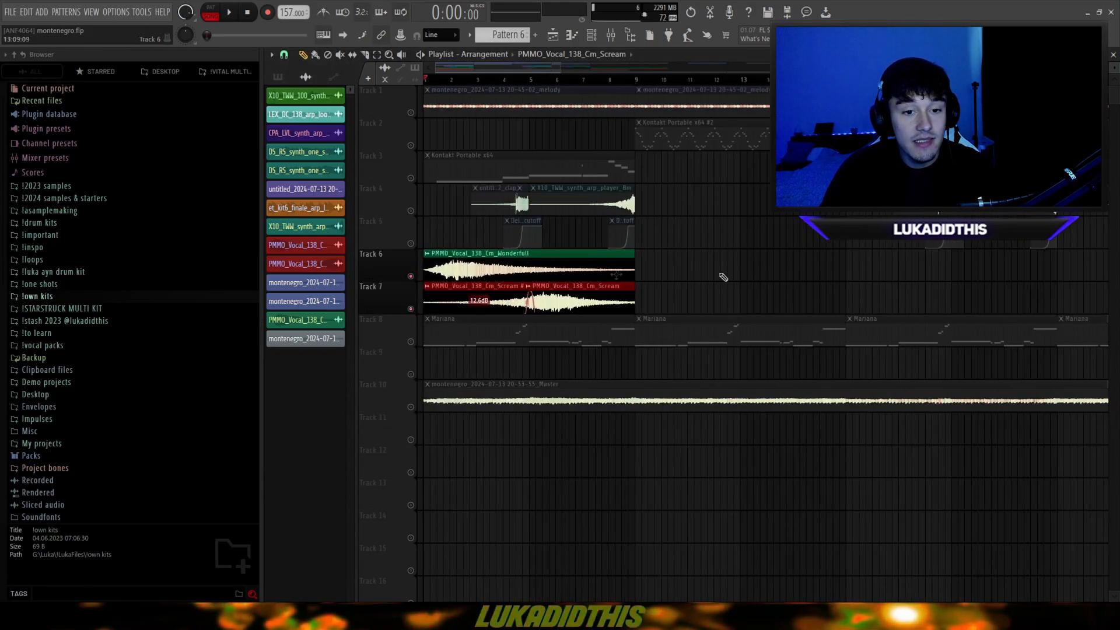
Step: Inspect the Fruity delay 2, Fruity Reeverb 2, soothe2 and Fruity parametric EQ 2 effects on the vocal clips' mixer track 8
double_click(516, 260)
click(630, 172)
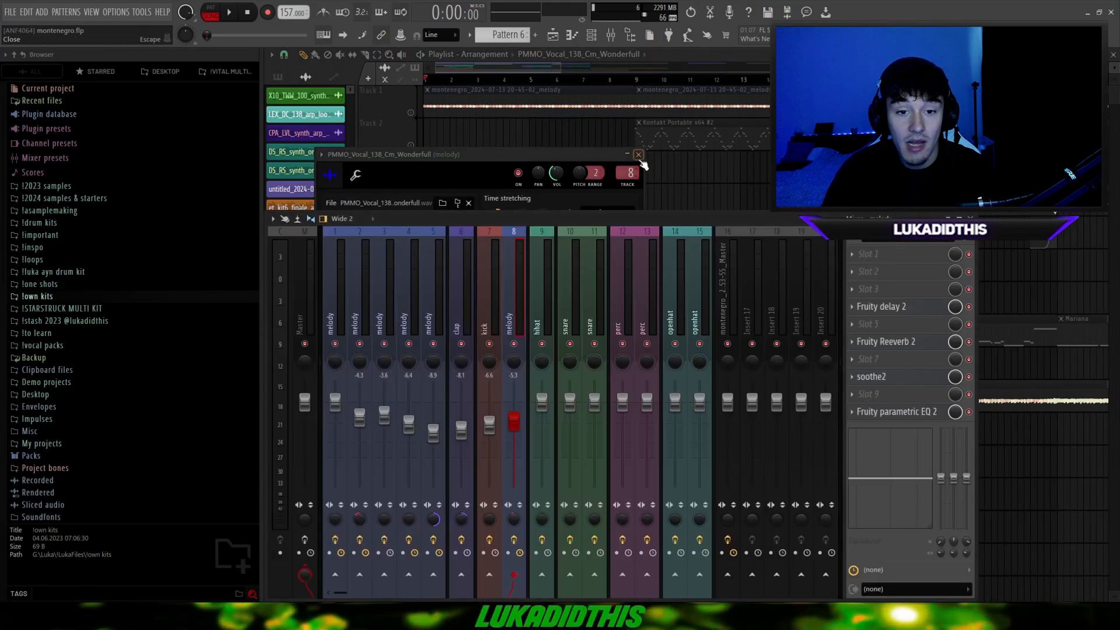
click(901, 307)
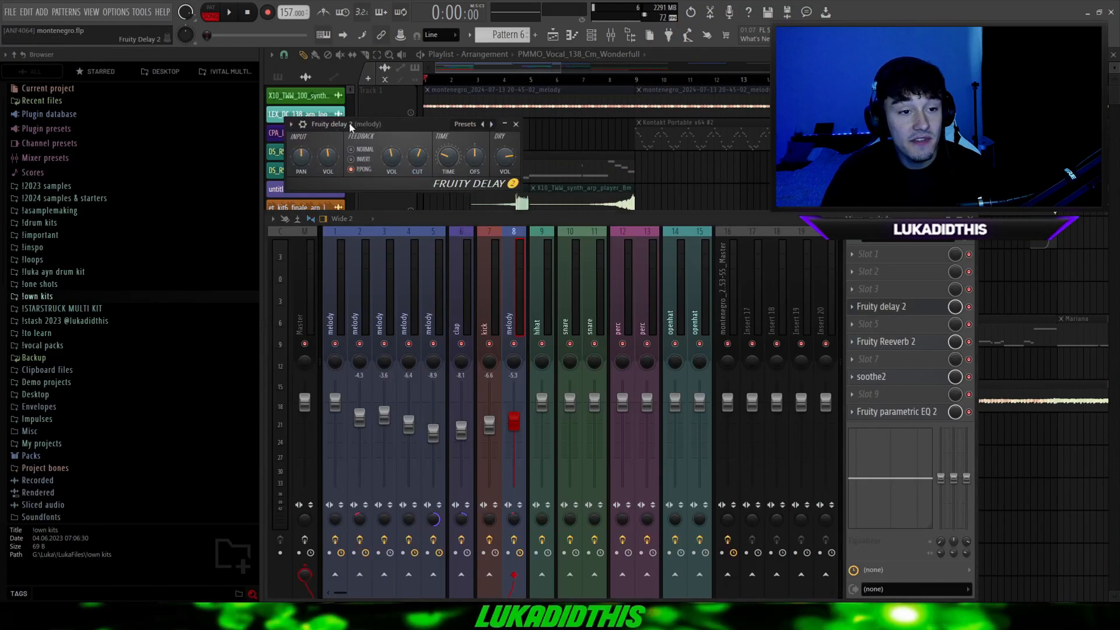
click(901, 341)
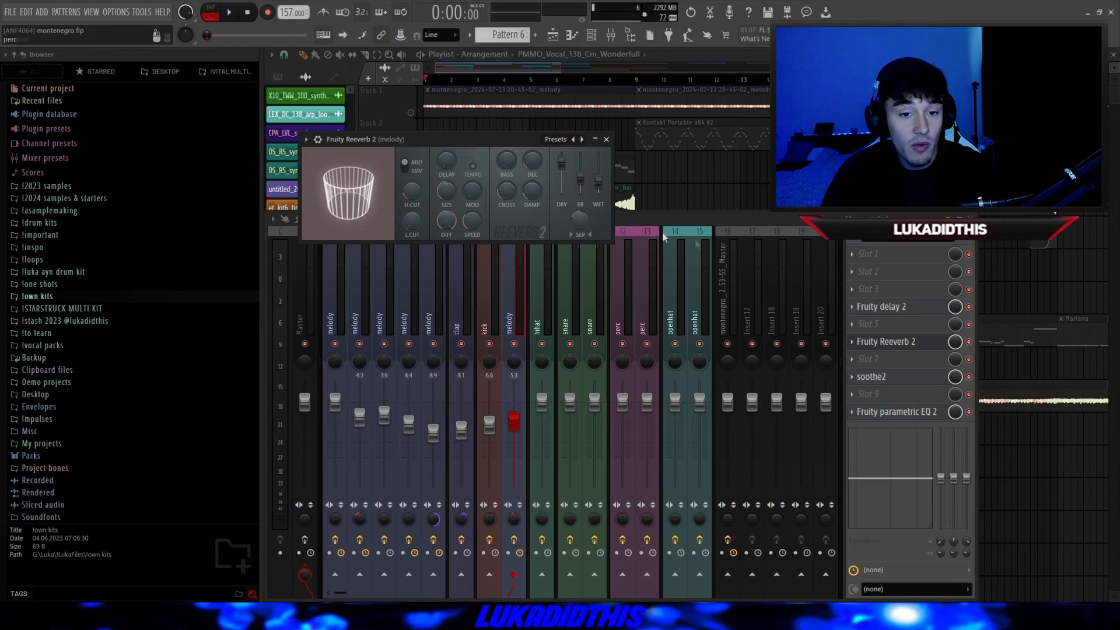
click(872, 377)
drag(530, 206, 531, 195)
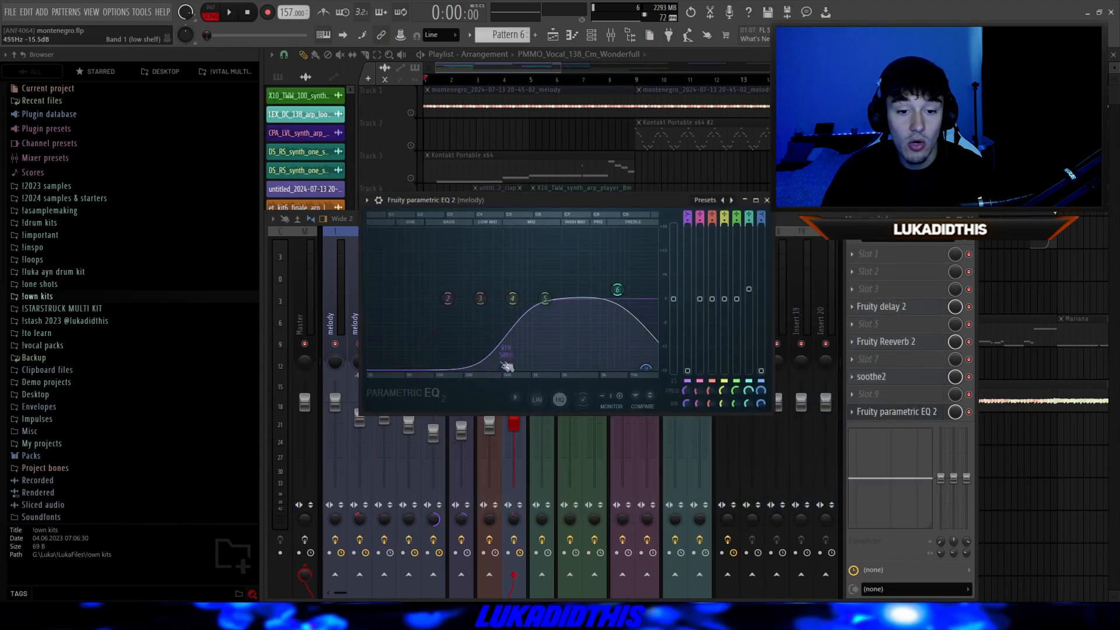
click(866, 411)
key(F9)
Step: Show the God's Glory instrument in Kontakt Portable x64 and browse the monomy library's instrument list
scroll(729, 199, up, 3)
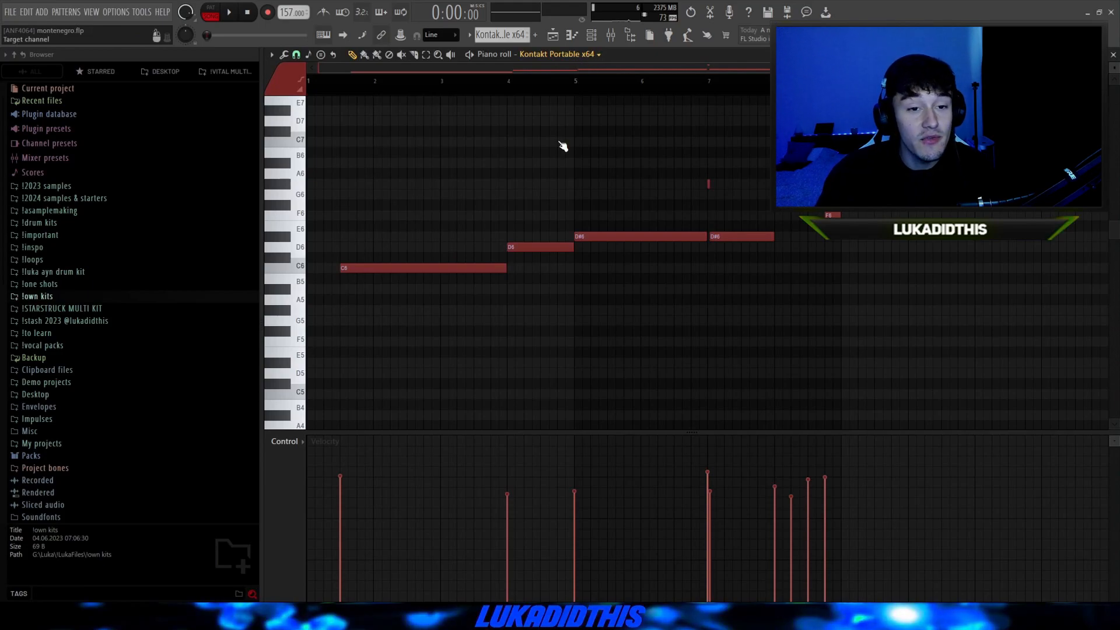
right_click(559, 55)
drag(551, 149, 555, 138)
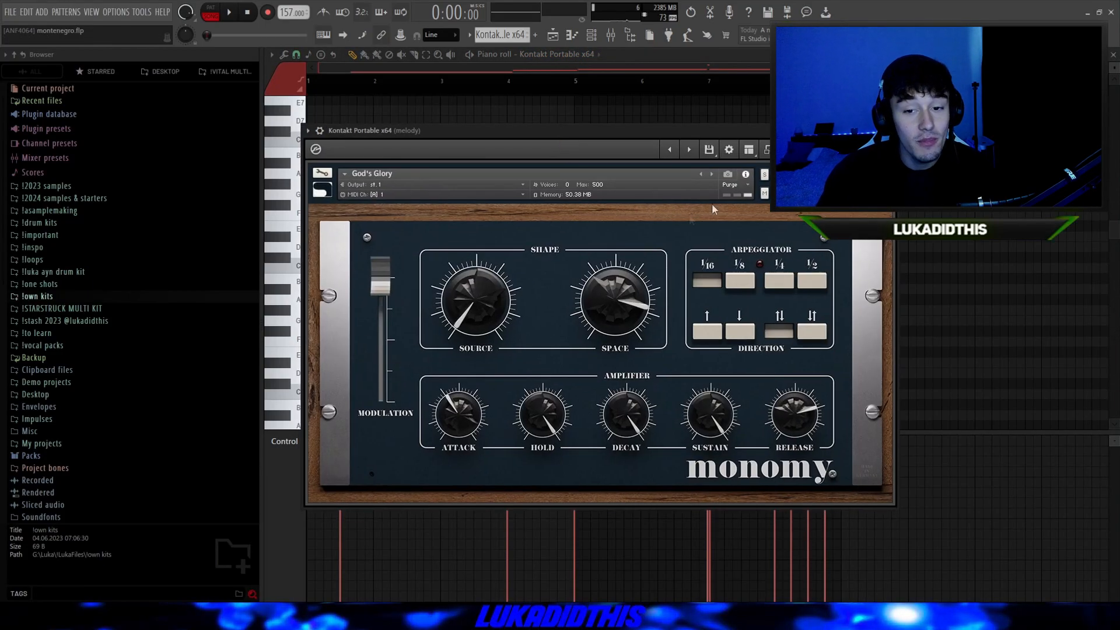
click(883, 150)
click(361, 418)
scroll(389, 356, down, 5)
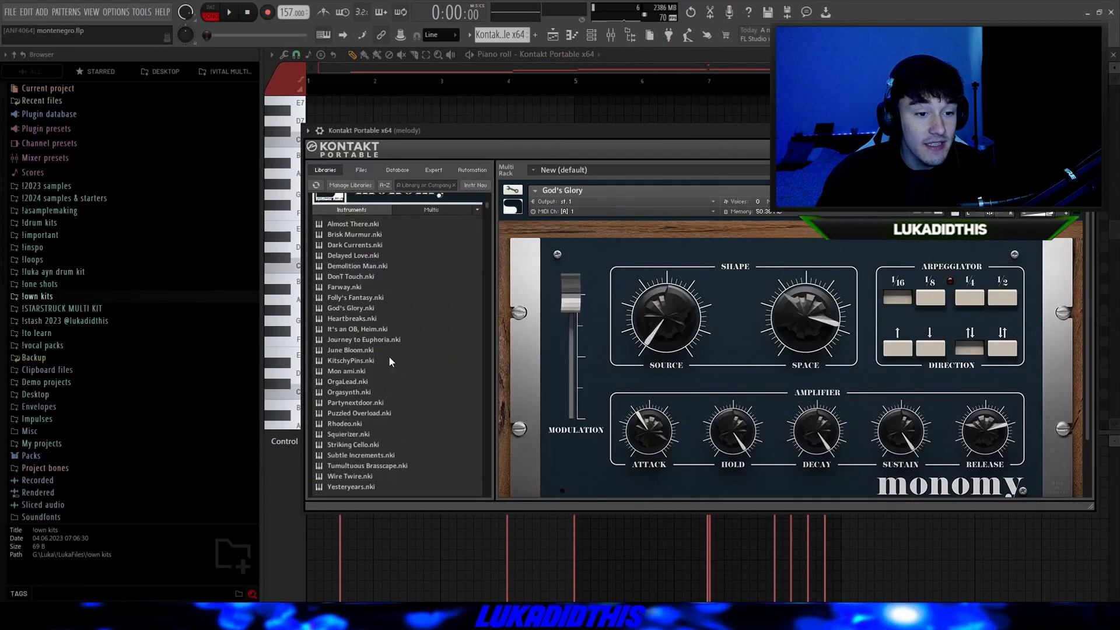
scroll(408, 358, up, 1)
scroll(409, 350, down, 1)
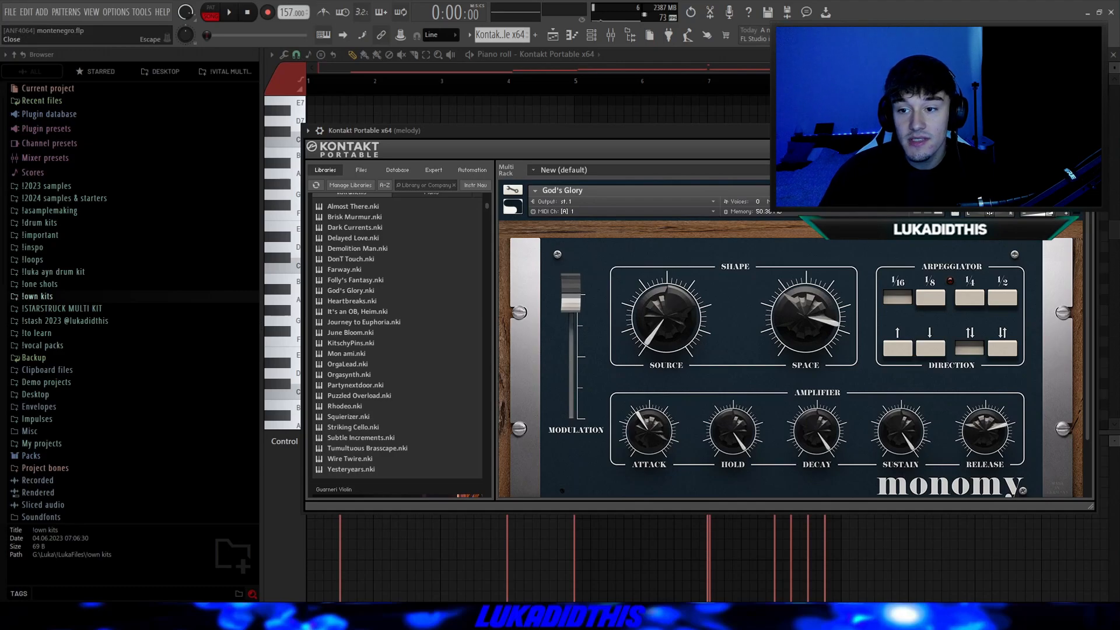
click(1088, 131)
Step: Examine the Kontakt Portable x64 melody in the piano roll, focusing on the short grace note at bar 7
scroll(475, 245, up, 1)
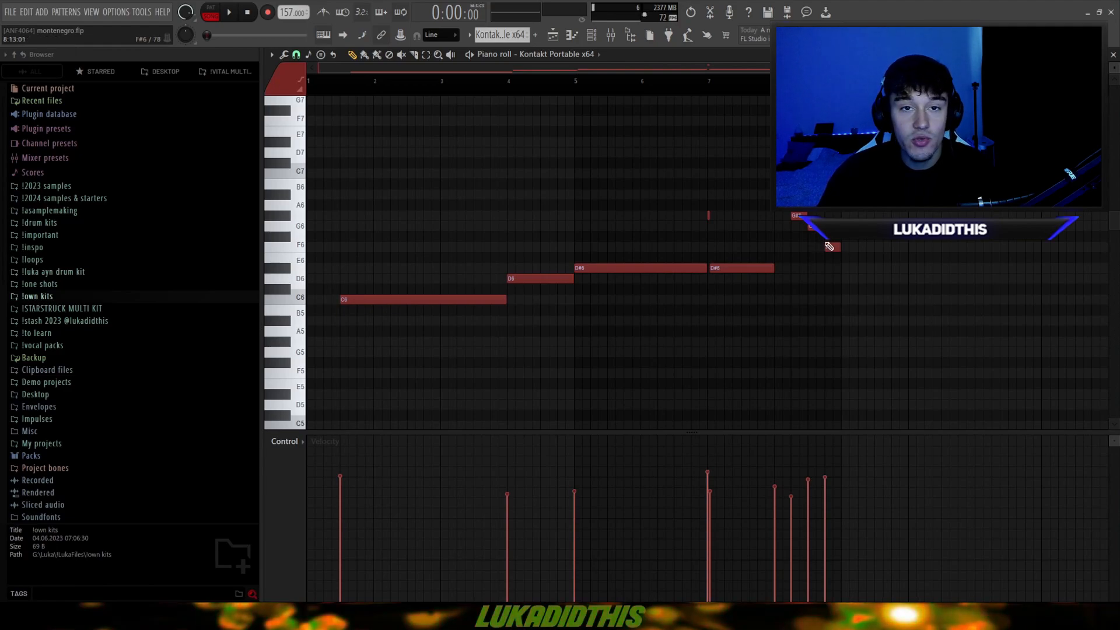
scroll(692, 220, up, 4)
scroll(696, 219, down, 2)
scroll(691, 245, up, 3)
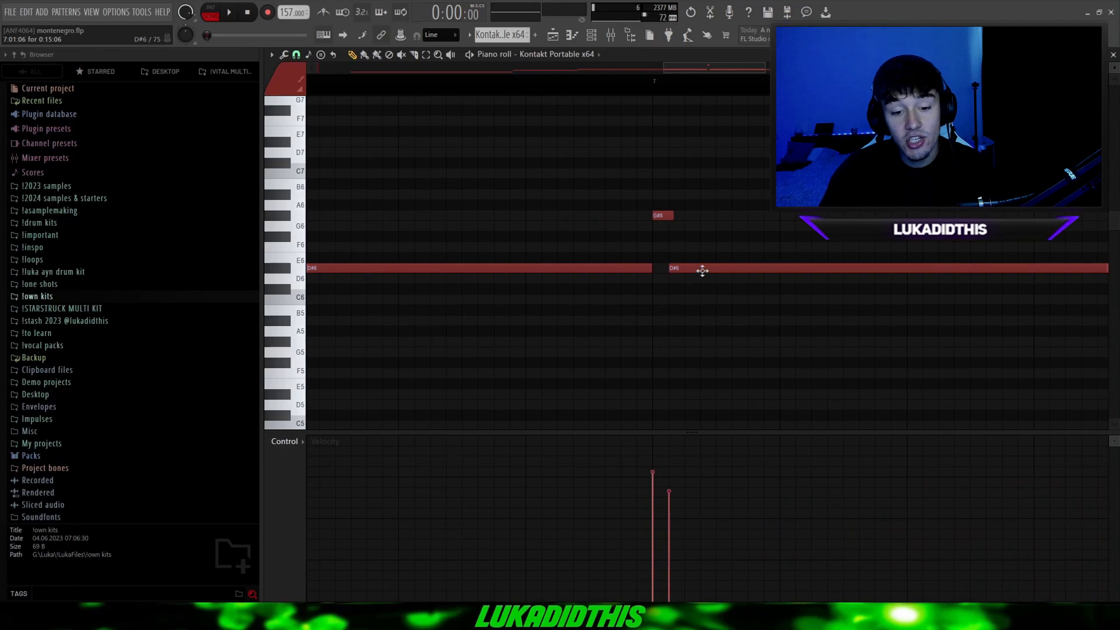
Step: View the full Kontakt Portable x64 melody and inspect the God's Glory instrument's arpeggiator and modulation controls
scroll(702, 271, down, 4)
scroll(725, 251, down, 3)
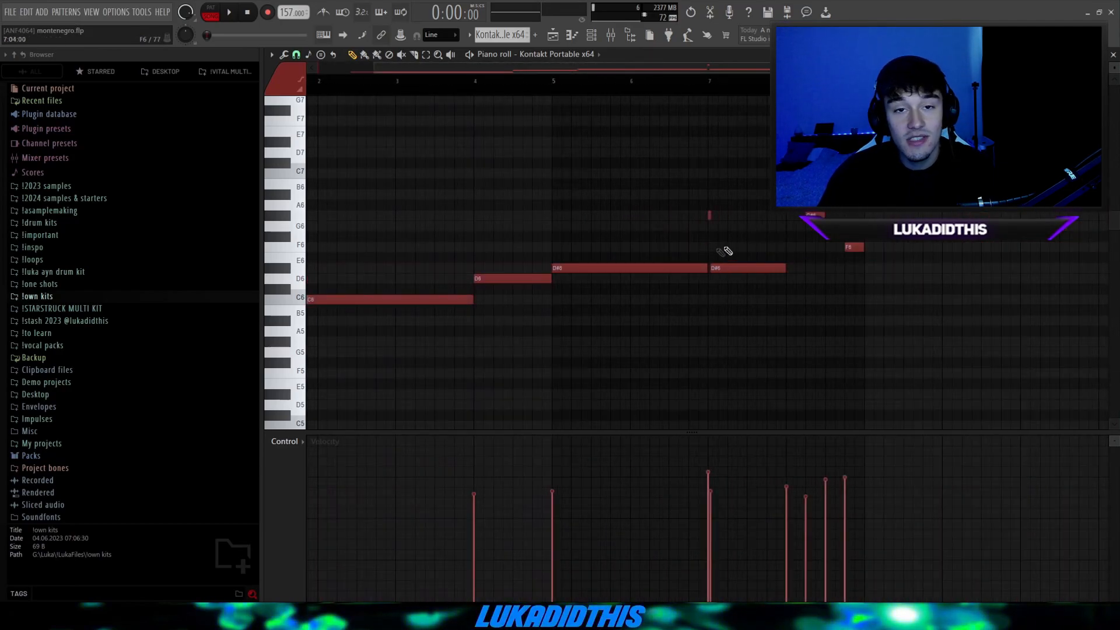
scroll(728, 246, down, 1)
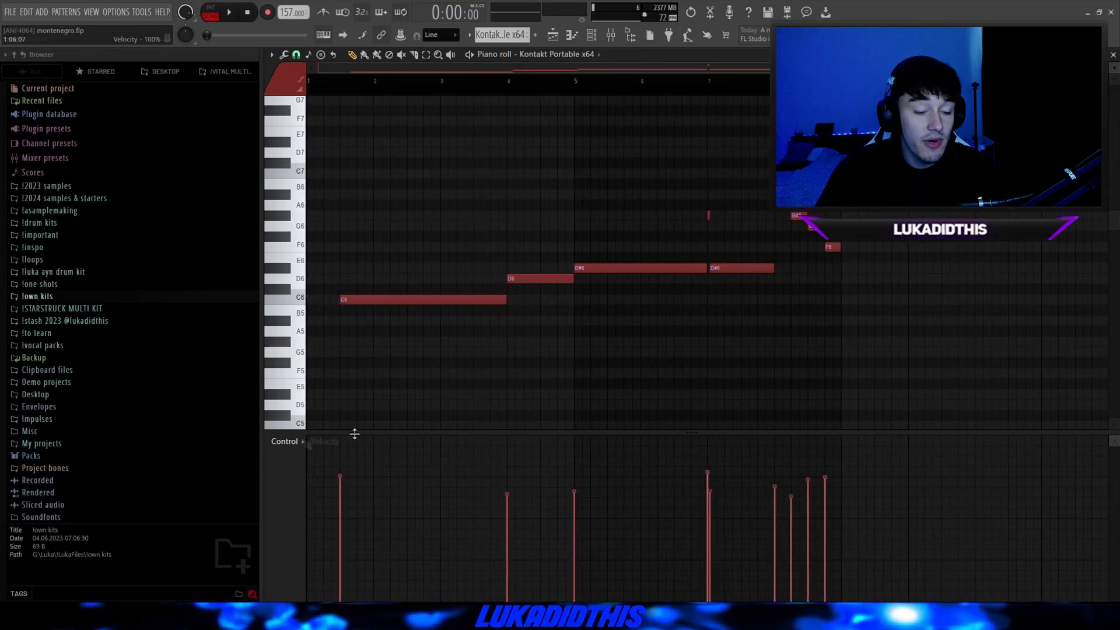
right_click(585, 58)
drag(707, 129, 740, 134)
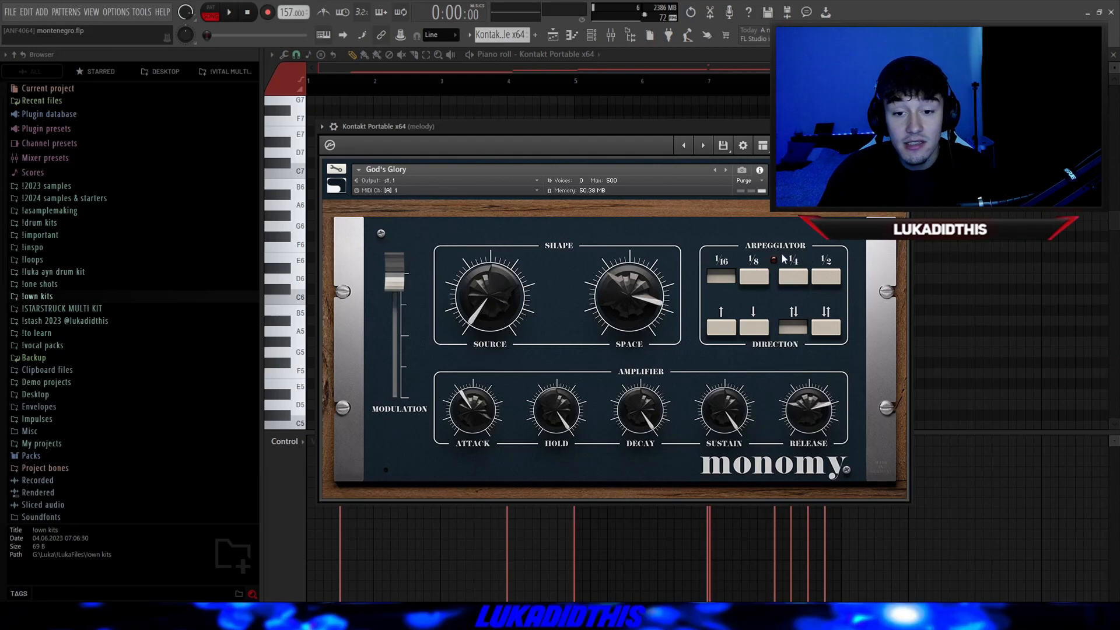
drag(400, 273, 429, 198)
mouse_move(390, 287)
mouse_down()
mouse_move(392, 350)
mouse_move(392, 285)
mouse_up()
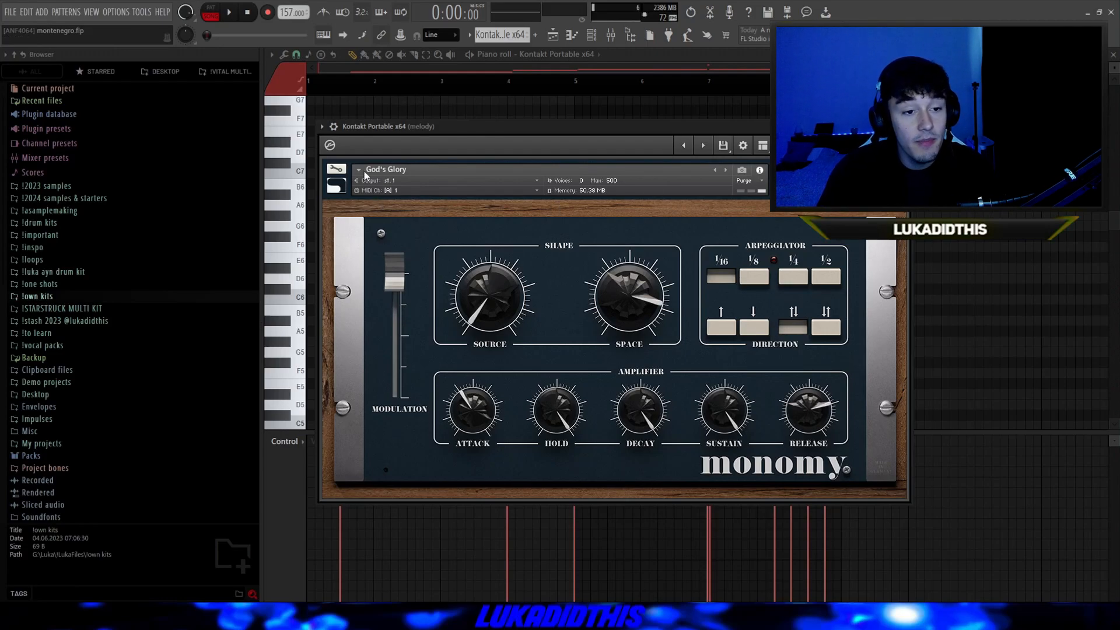
Step: Review the Kontakt Portable x64 notes against the God's Glory instrument once more, leaving the instrument closed
click(902, 127)
scroll(909, 240, up, 1)
scroll(909, 240, down, 1)
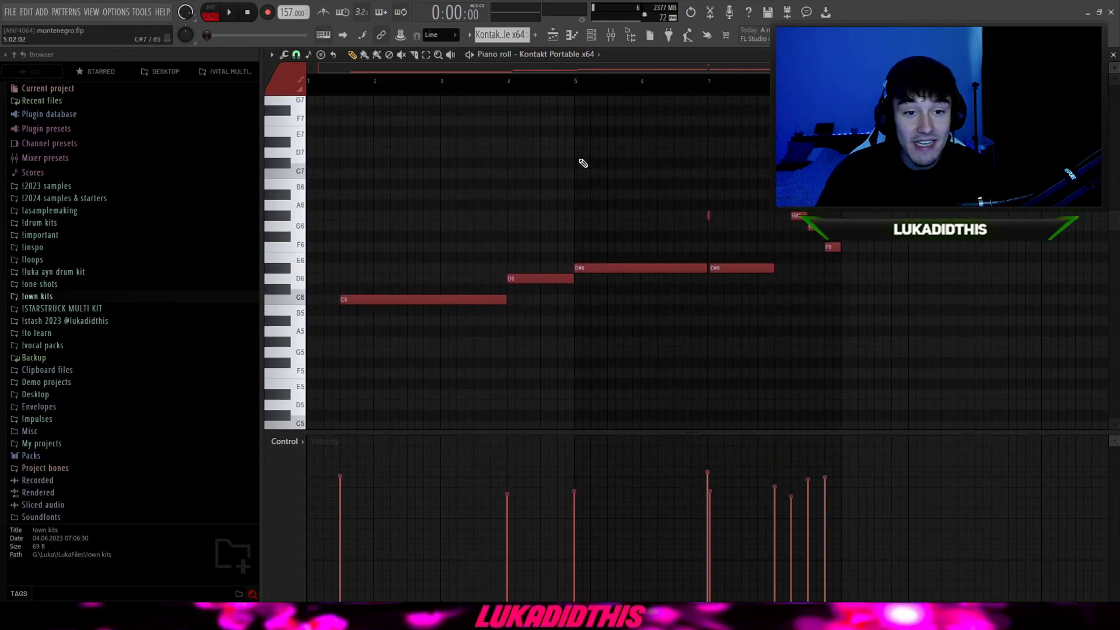
click(565, 58)
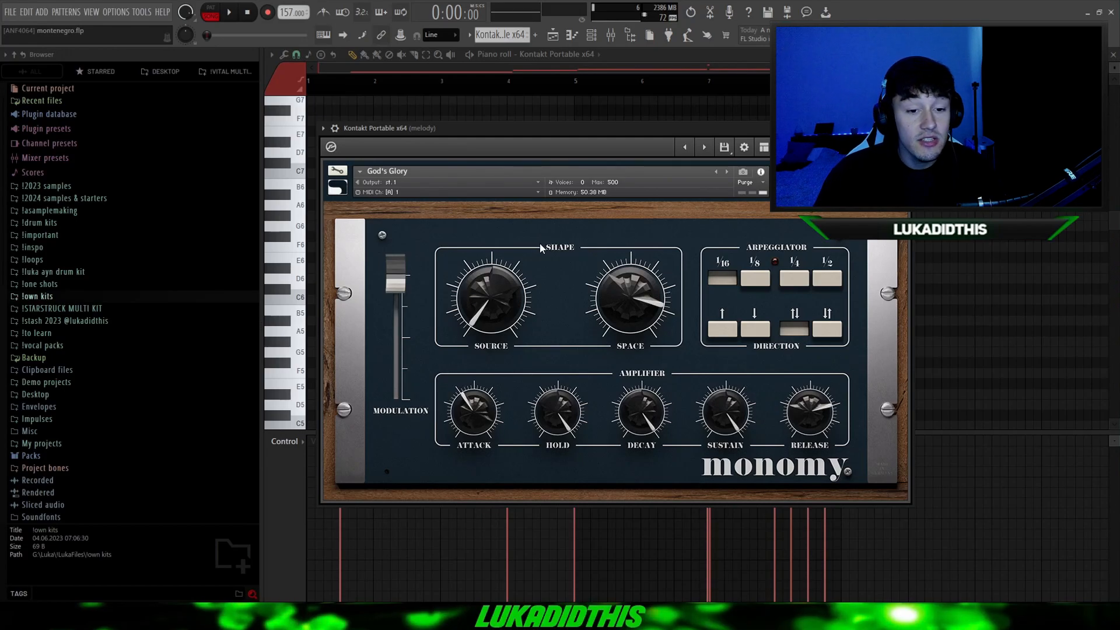
click(904, 127)
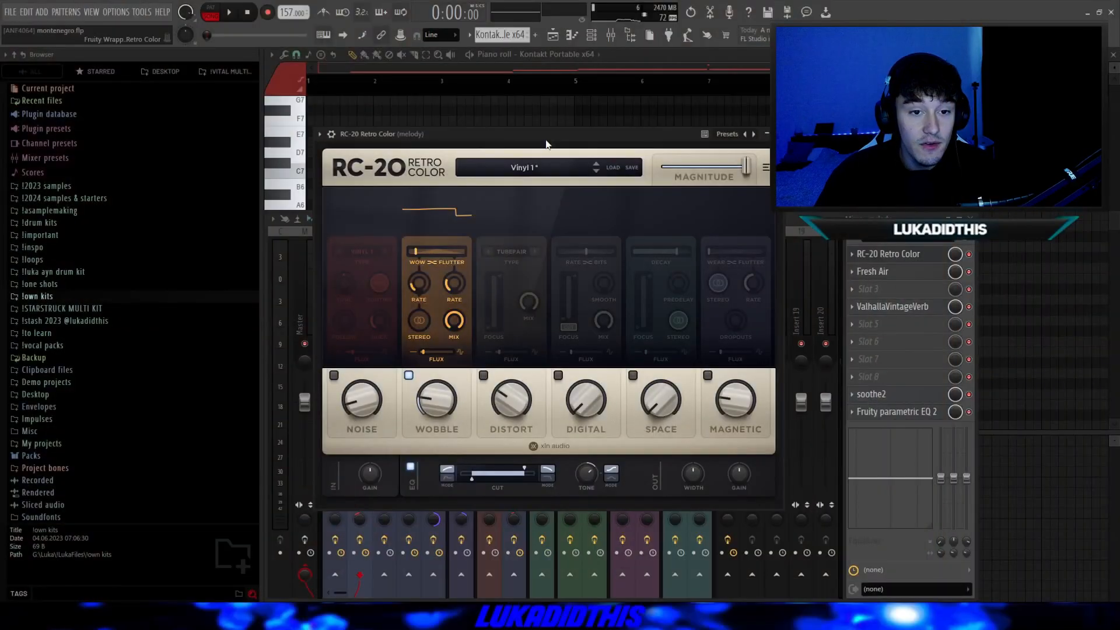
Step: Inspect the RC-20 Retro Color, Fresh Air, ValhallaVintageVerb, soothe2 and Fruity parametric EQ 2 effects on mixer track 2
drag(546, 142, 586, 143)
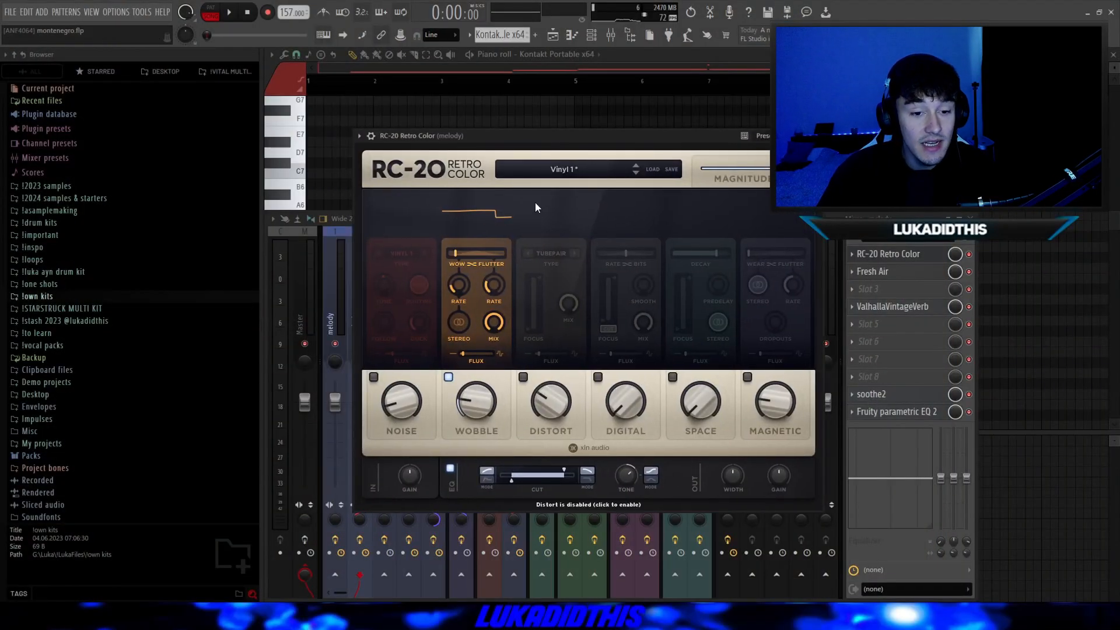
click(904, 277)
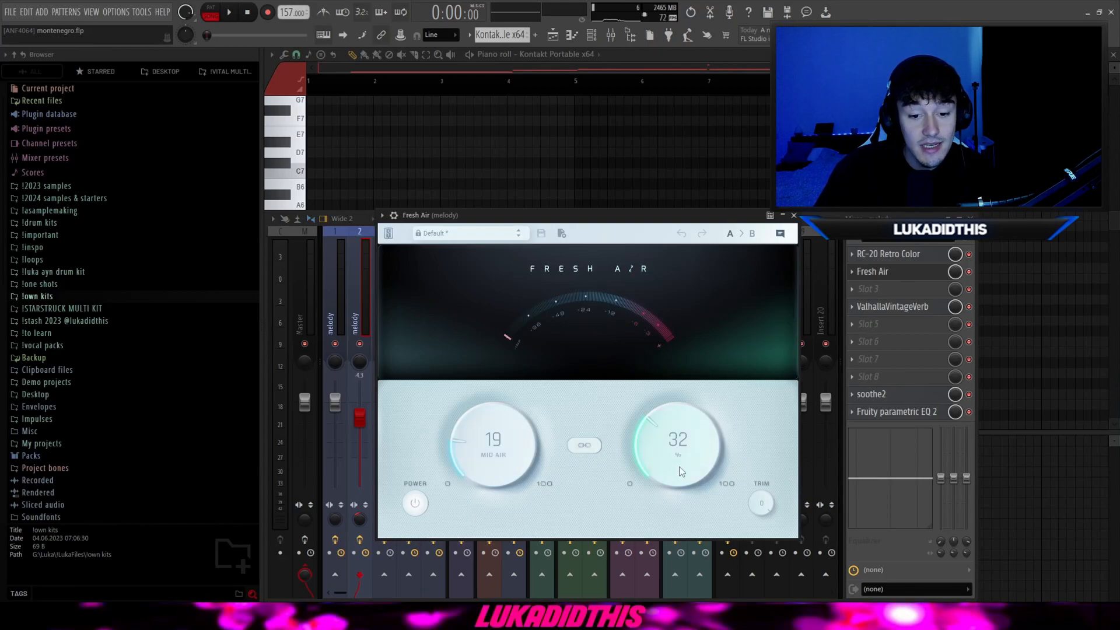
click(903, 316)
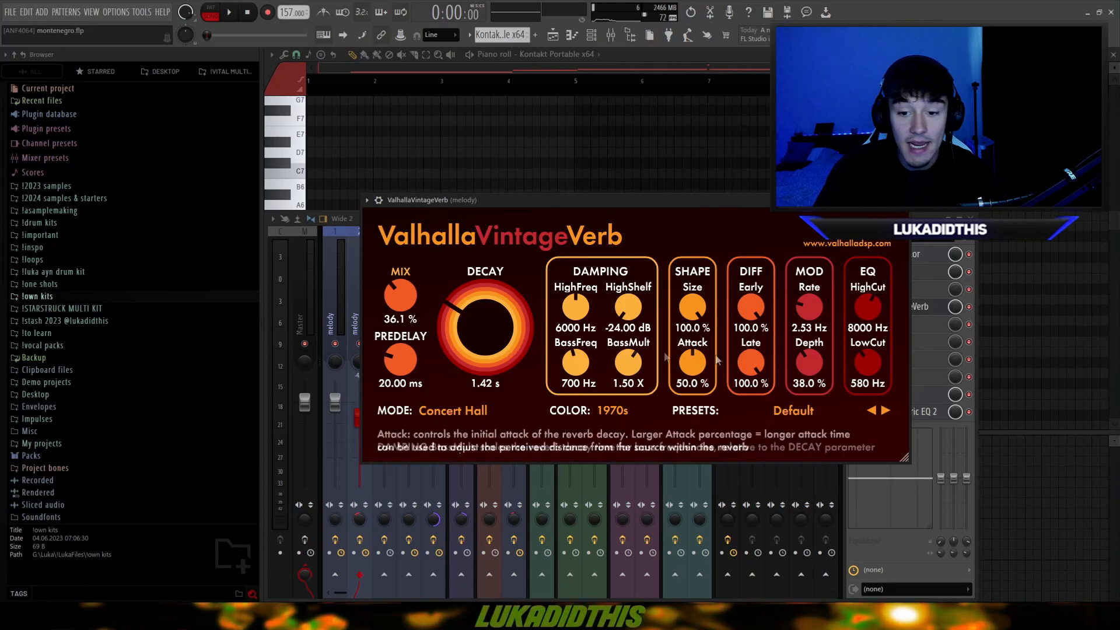
click(928, 395)
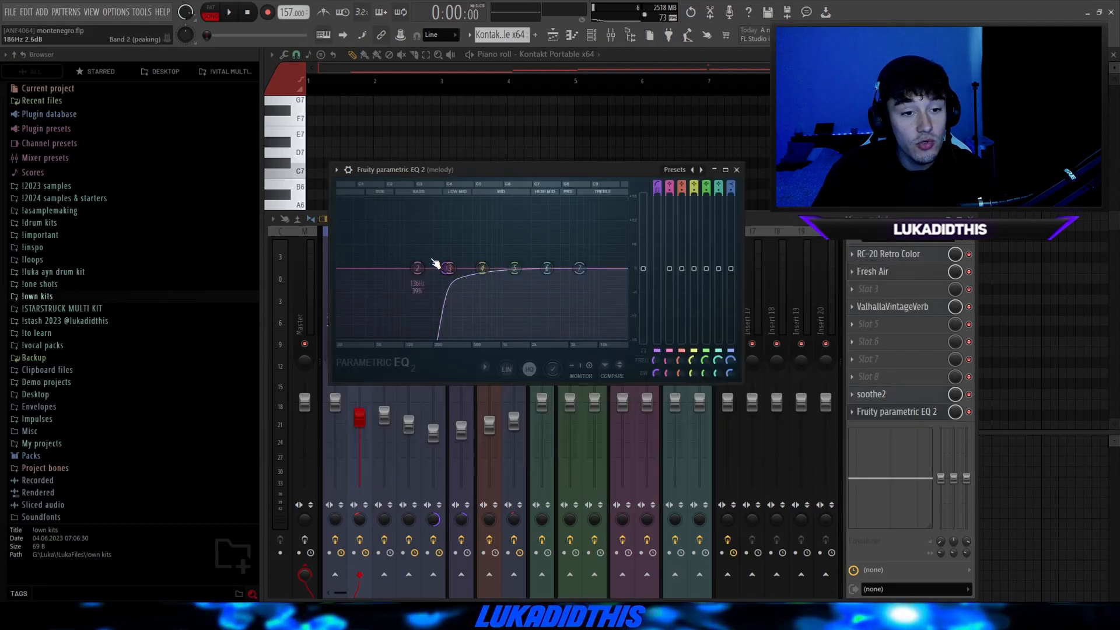
key(Escape)
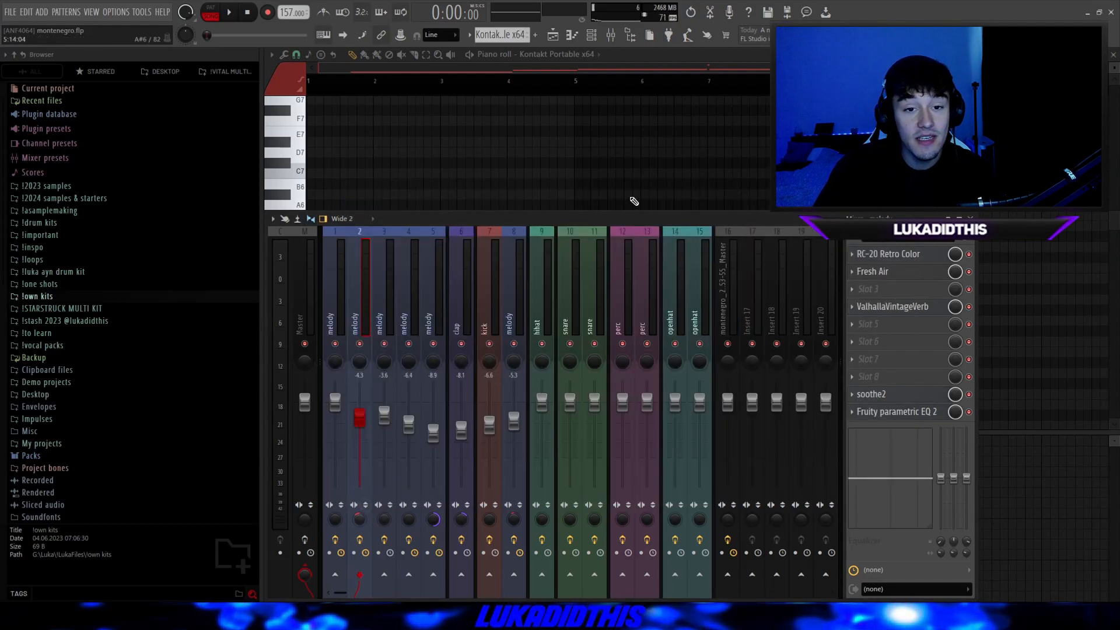
key(Escape)
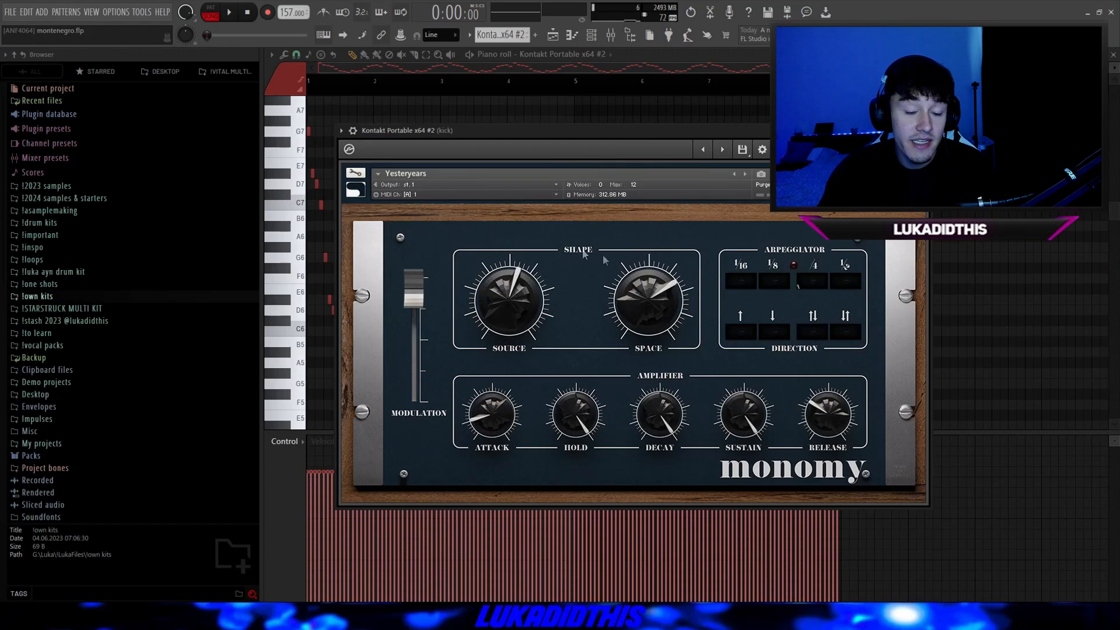
Step: Look over the Yesteryears instrument in Kontakt Portable x64 #2 and examine its arpeggio notes in bar 1
drag(668, 126, 668, 124)
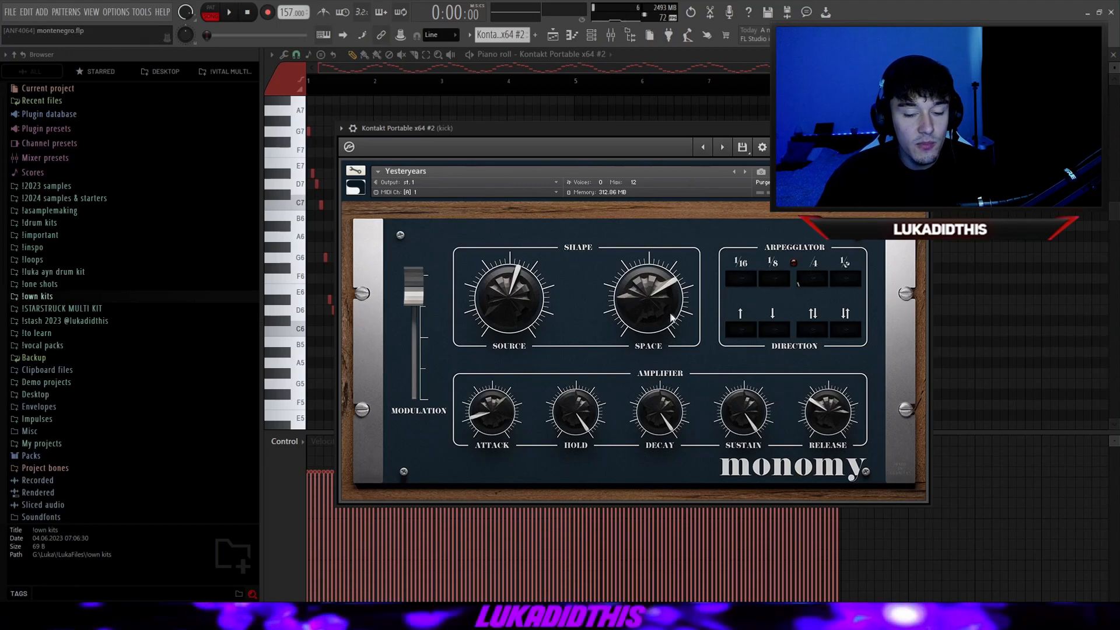
click(921, 128)
scroll(315, 217, up, 2)
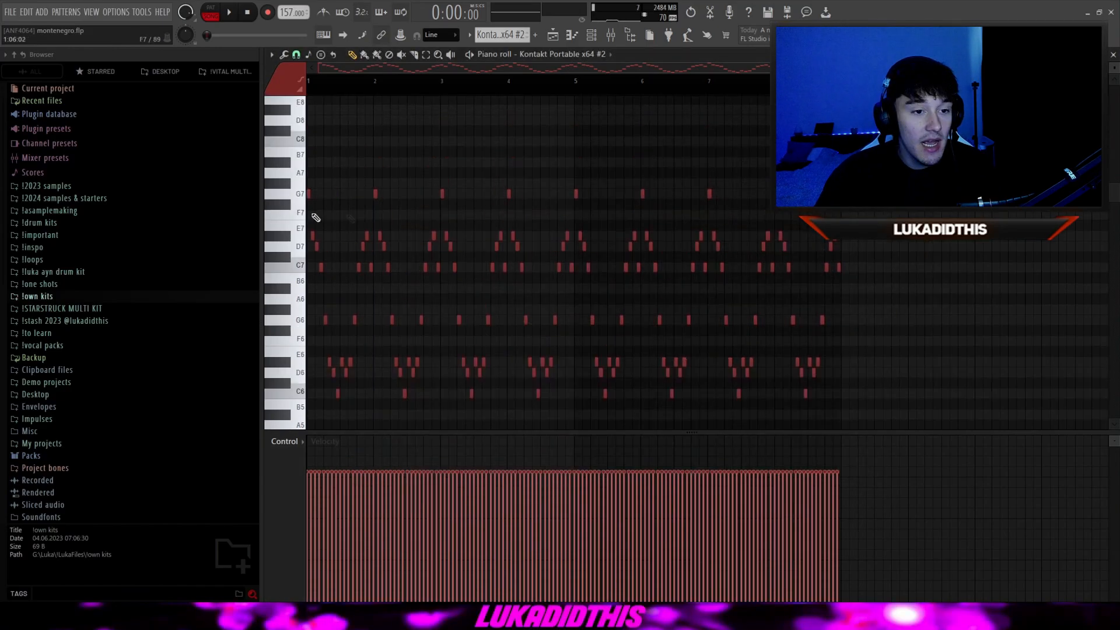
scroll(315, 219, up, 10)
scroll(402, 228, down, 1)
scroll(343, 204, up, 3)
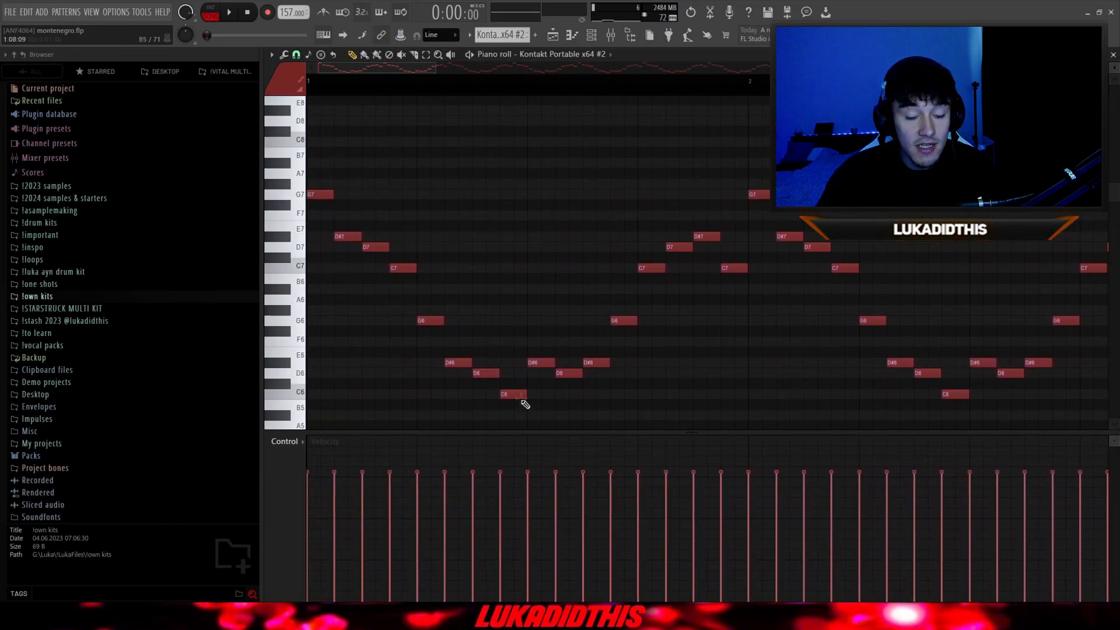
Step: Follow the Kontakt Portable x64 #2 arpeggio from bar 1 into bar 2 and across the whole pattern
scroll(543, 394, down, 3)
scroll(540, 351, up, 2)
scroll(537, 274, up, 1)
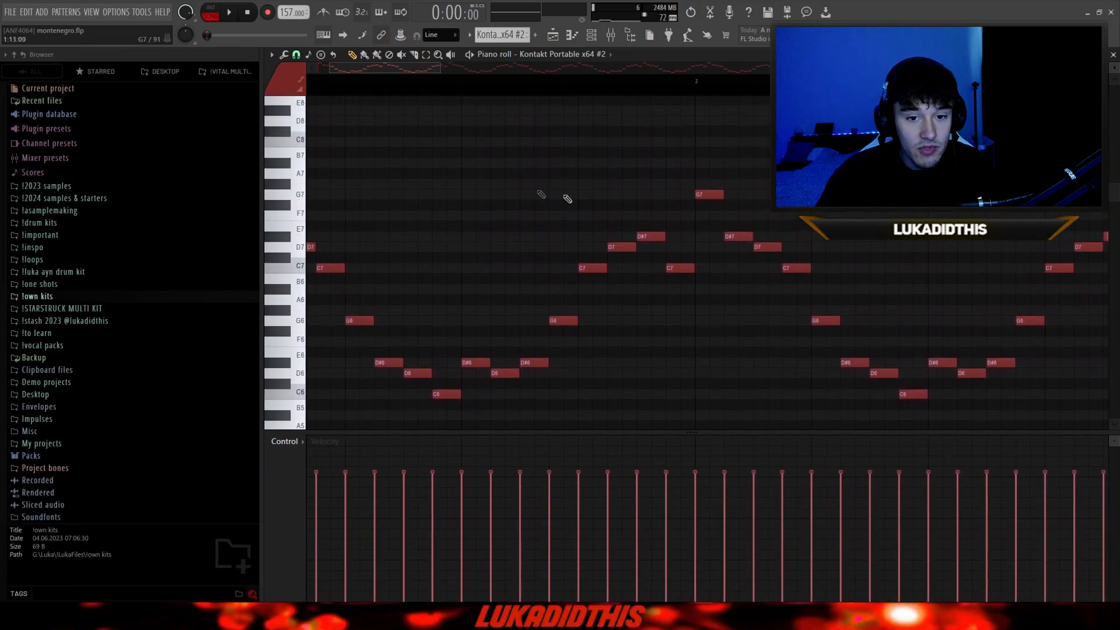
scroll(639, 284, down, 2)
drag(639, 284, 497, 285)
scroll(499, 280, up, 1)
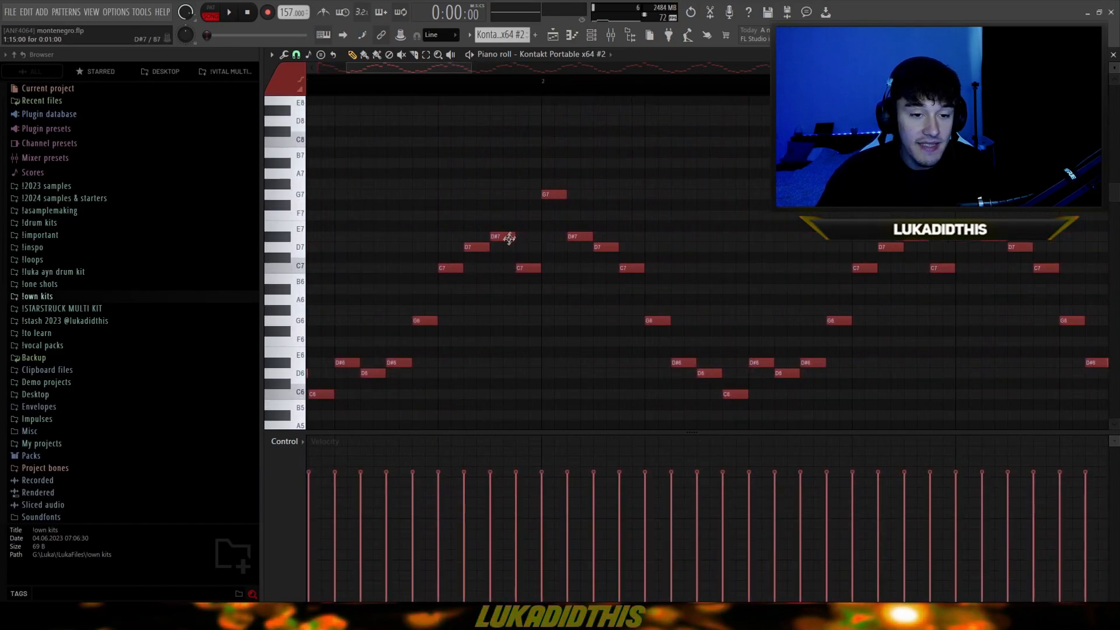
scroll(508, 235, down, 6)
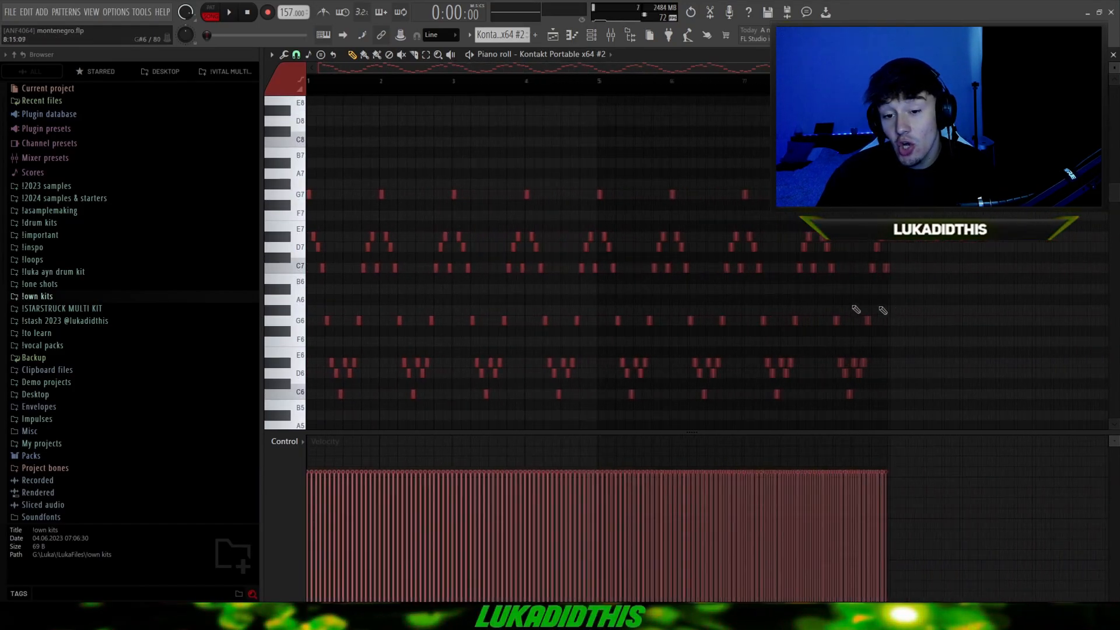
scroll(715, 133, down, 1)
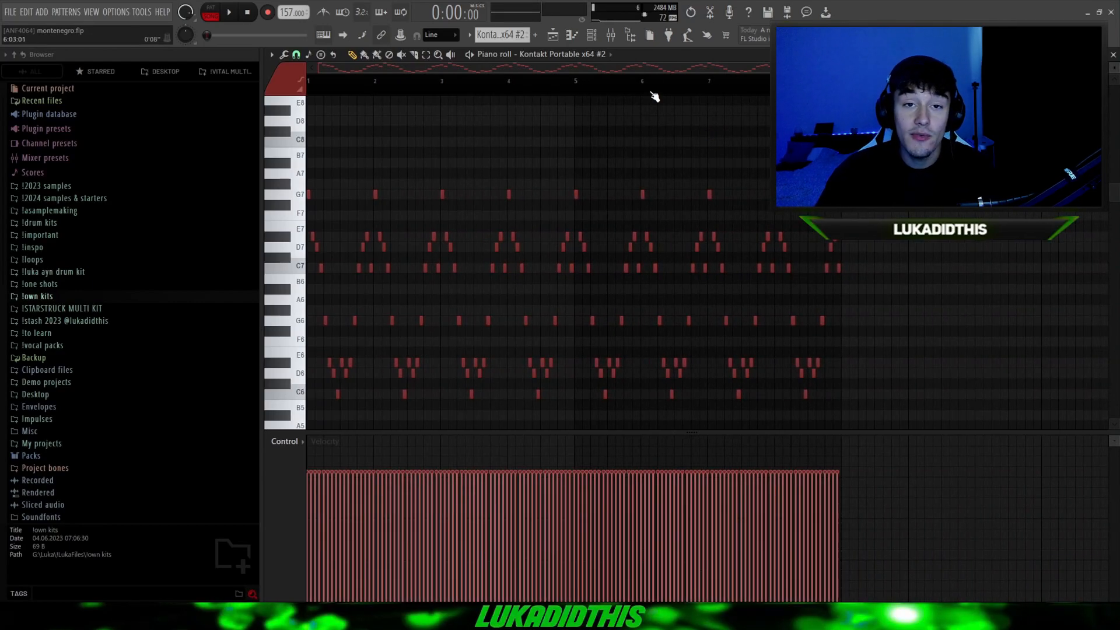
Step: Play the arpeggio pattern and inspect the Fruity parametric EQ 2 low cut on its mixer track 7
key(space)
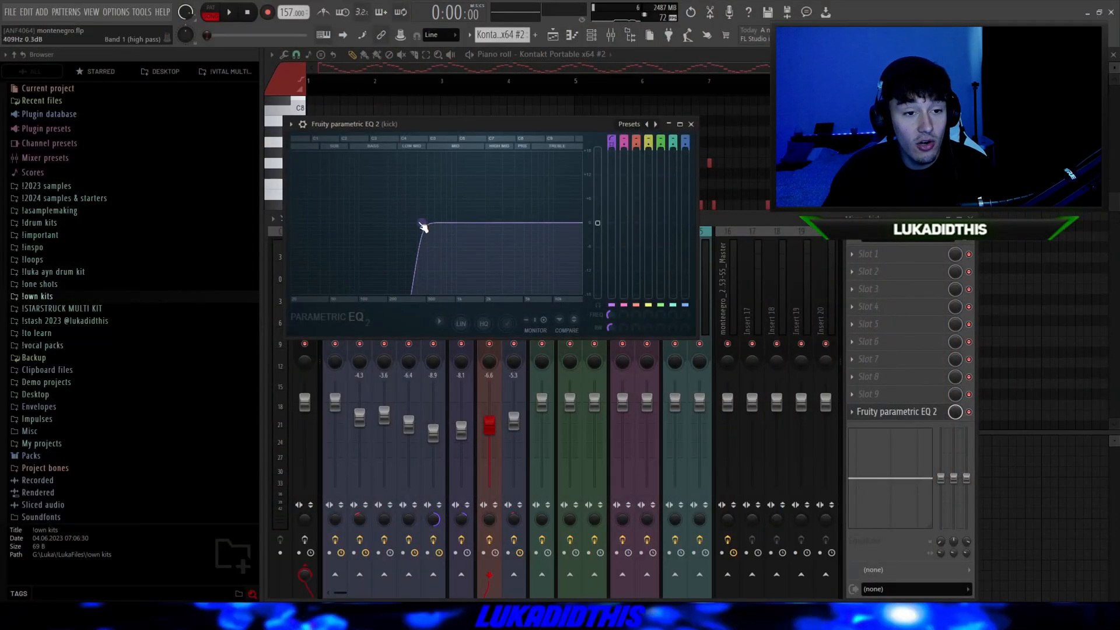
key(Escape)
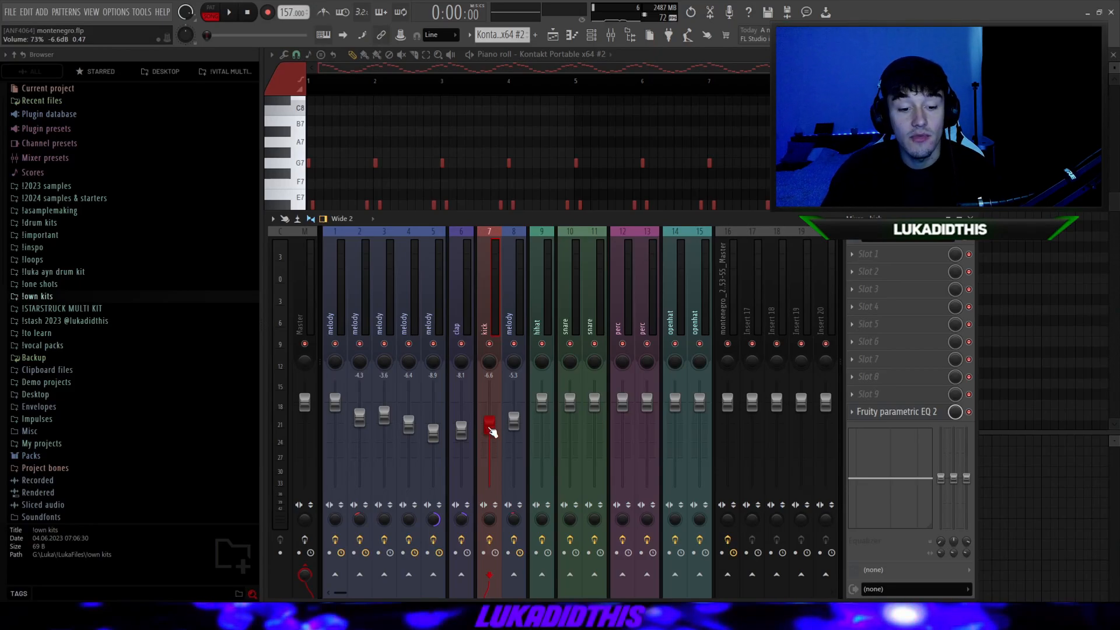
Step: Open the Mariana pattern from the playlist and examine its notes, including the short high run before bar 5
click(554, 37)
right_click(417, 342)
double_click(467, 336)
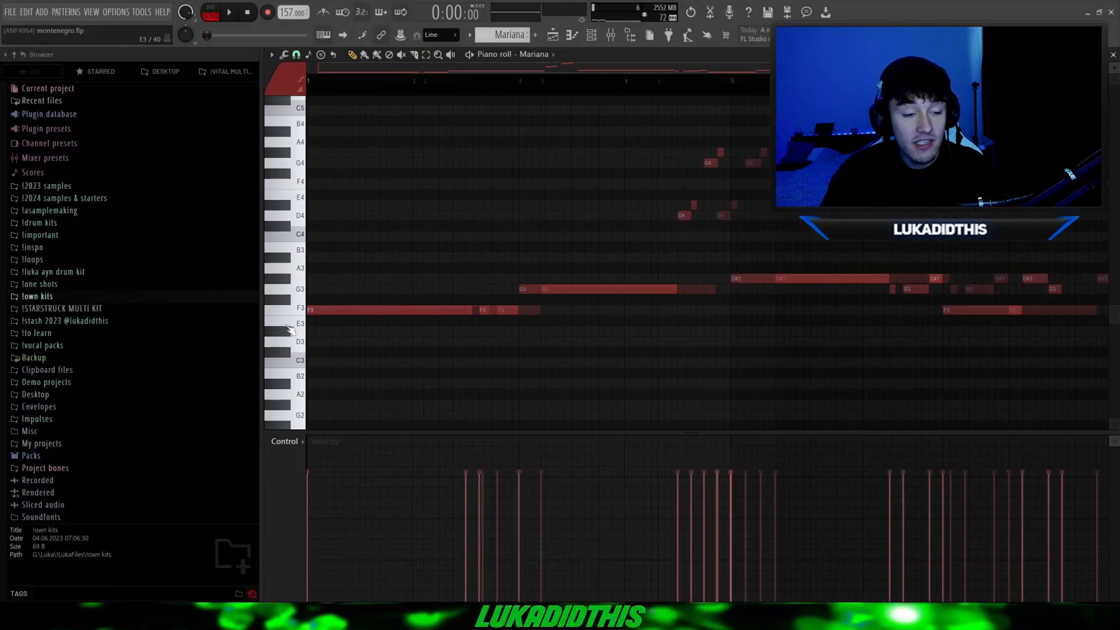
scroll(290, 331, down, 3)
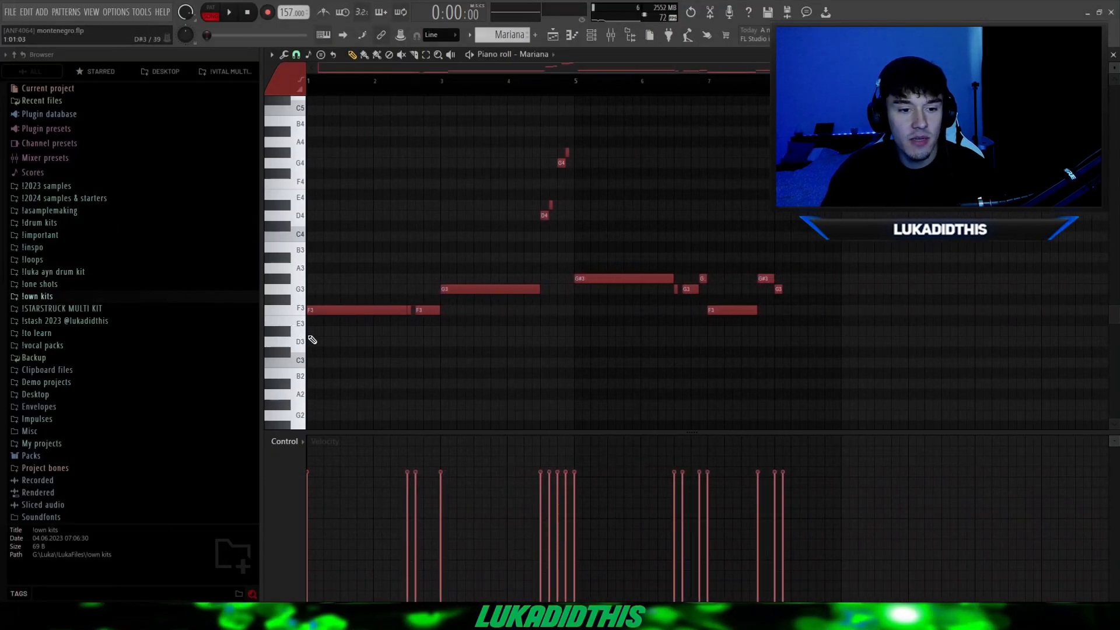
scroll(429, 315, up, 5)
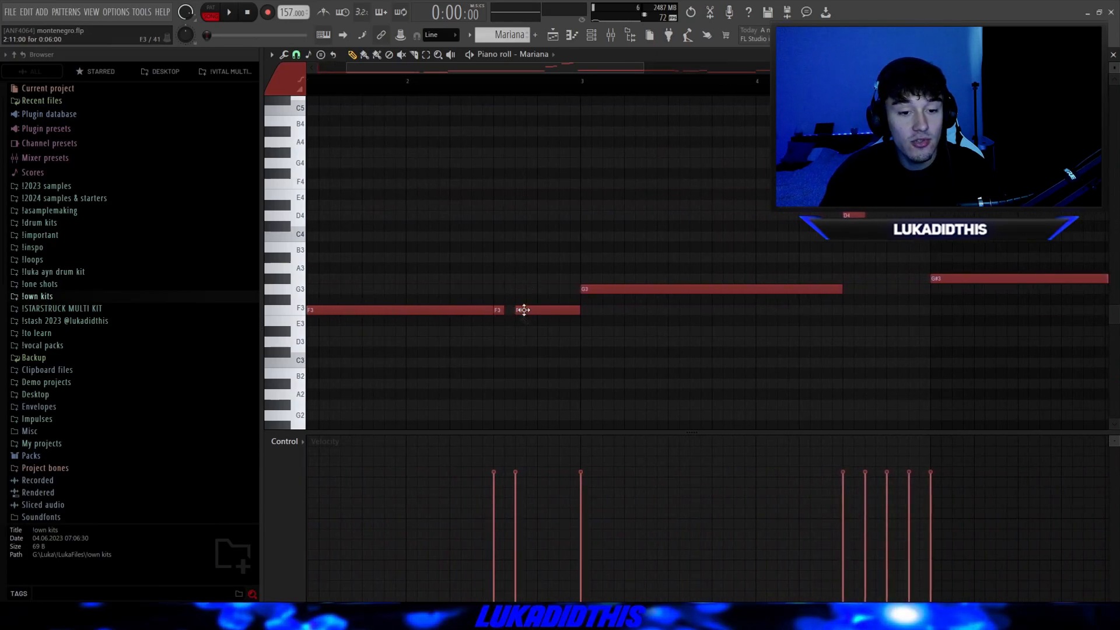
scroll(713, 310, up, 3)
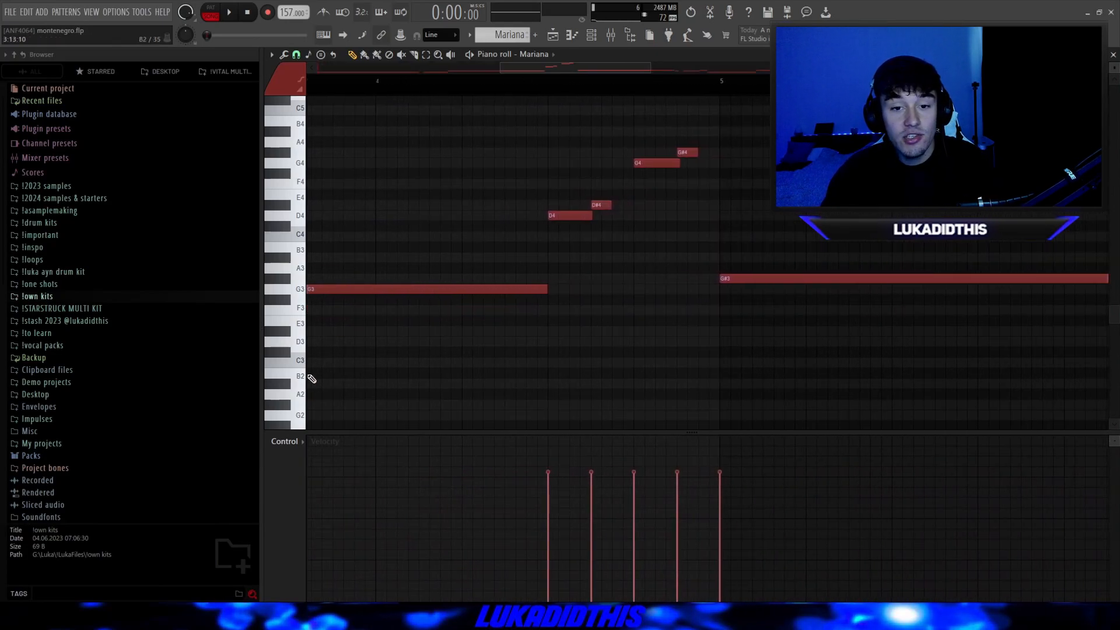
scroll(632, 275, down, 3)
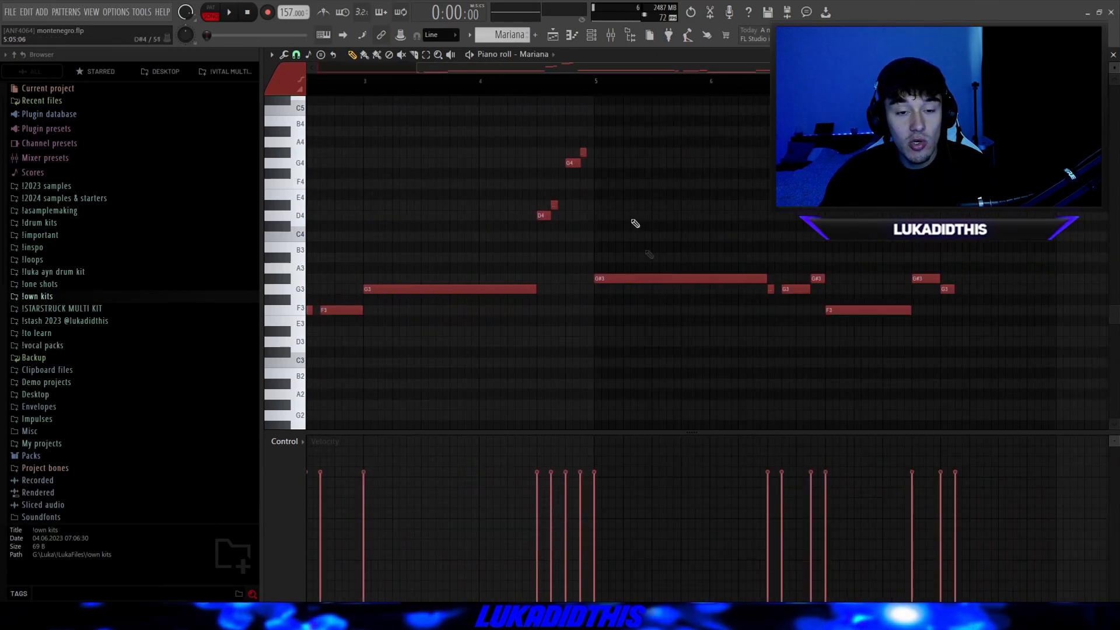
scroll(689, 291, up, 2)
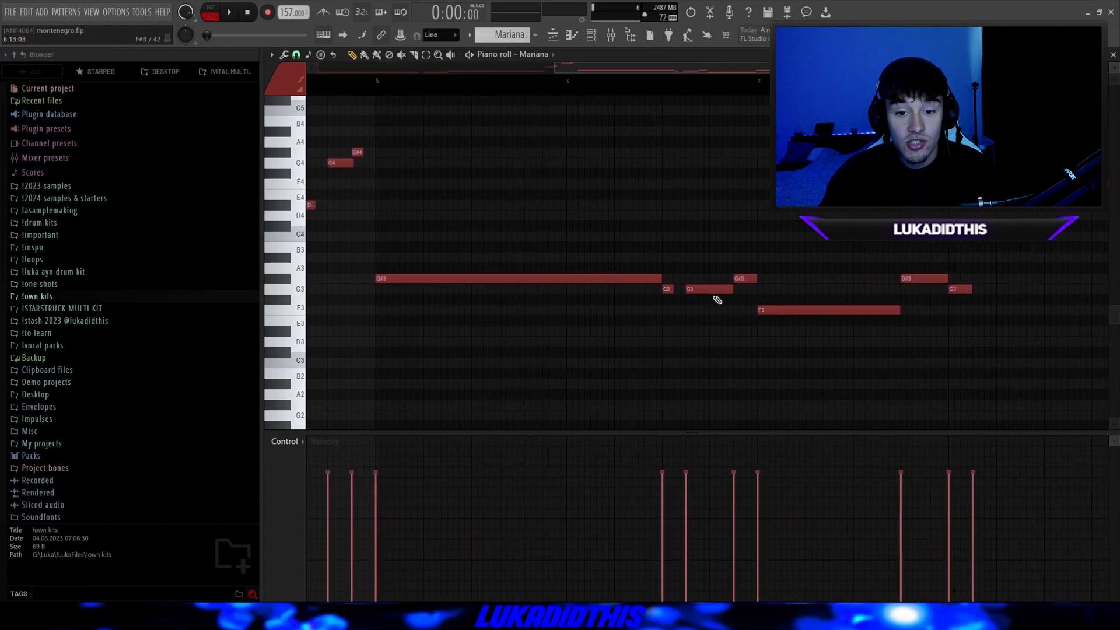
scroll(751, 278, down, 1)
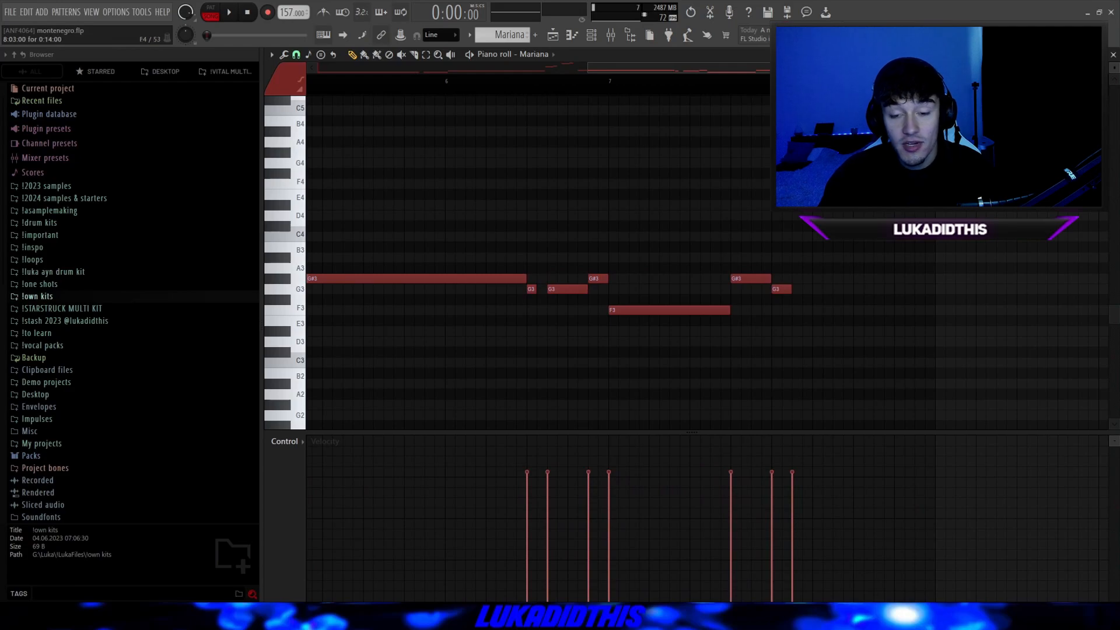
scroll(803, 247, down, 3)
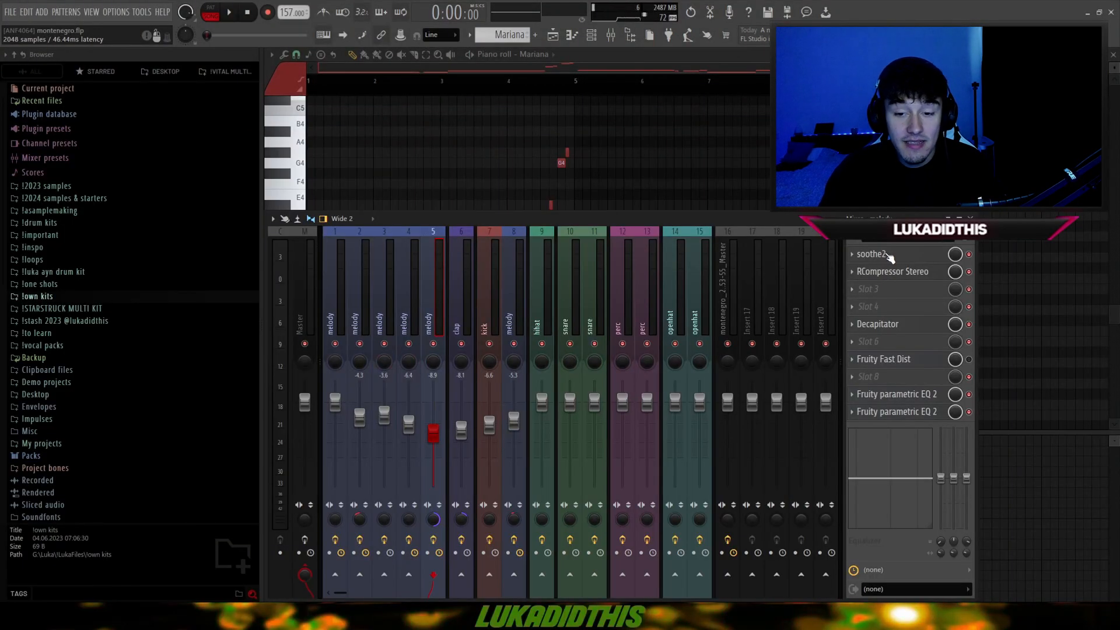
Step: Inspect the soothe2 and Fruity parametric EQ 2 effects on the Mariana pattern's mixer track 5
click(887, 255)
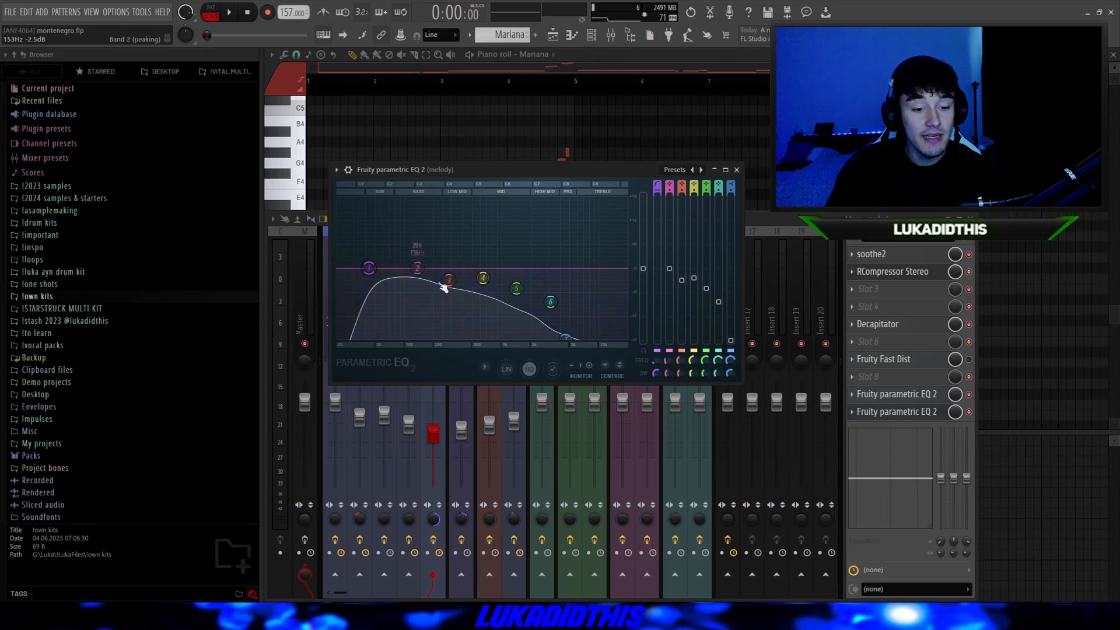
key(Escape)
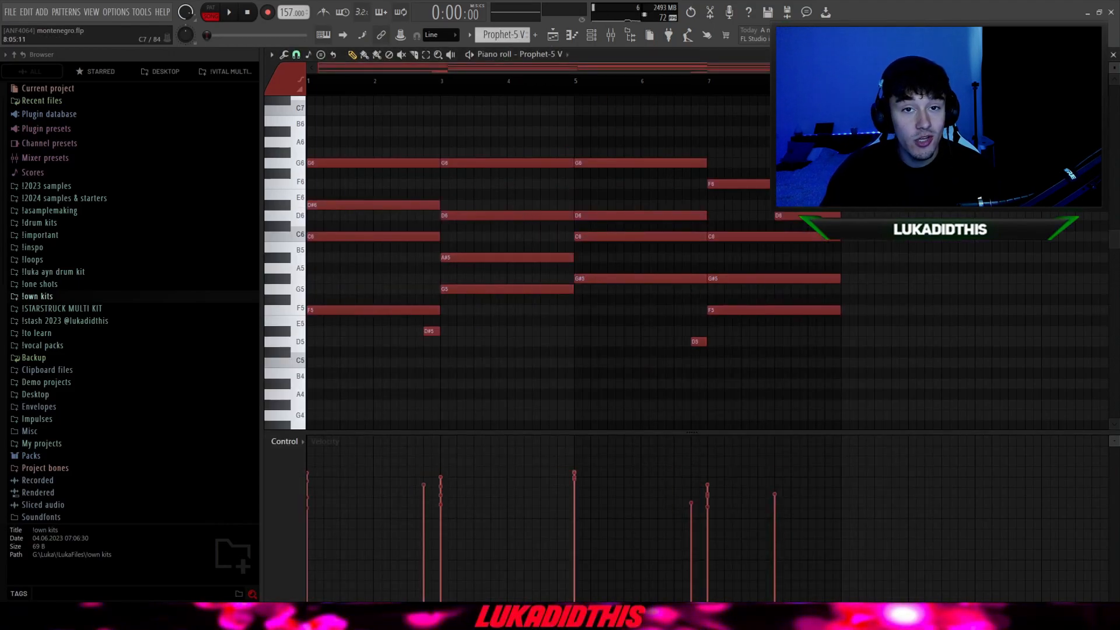
Step: Inspect the ValhallaVintageVerb, soothe2 and Fruity parametric EQ 2 effects on the Prophet-5 V mixer track 1
click(611, 37)
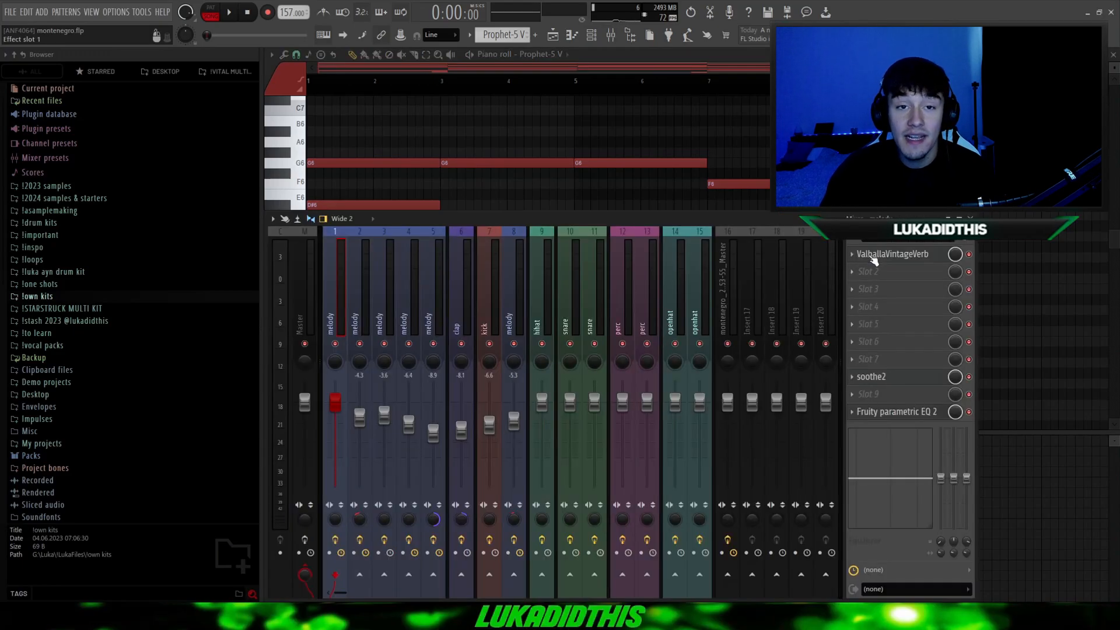
click(873, 258)
click(878, 381)
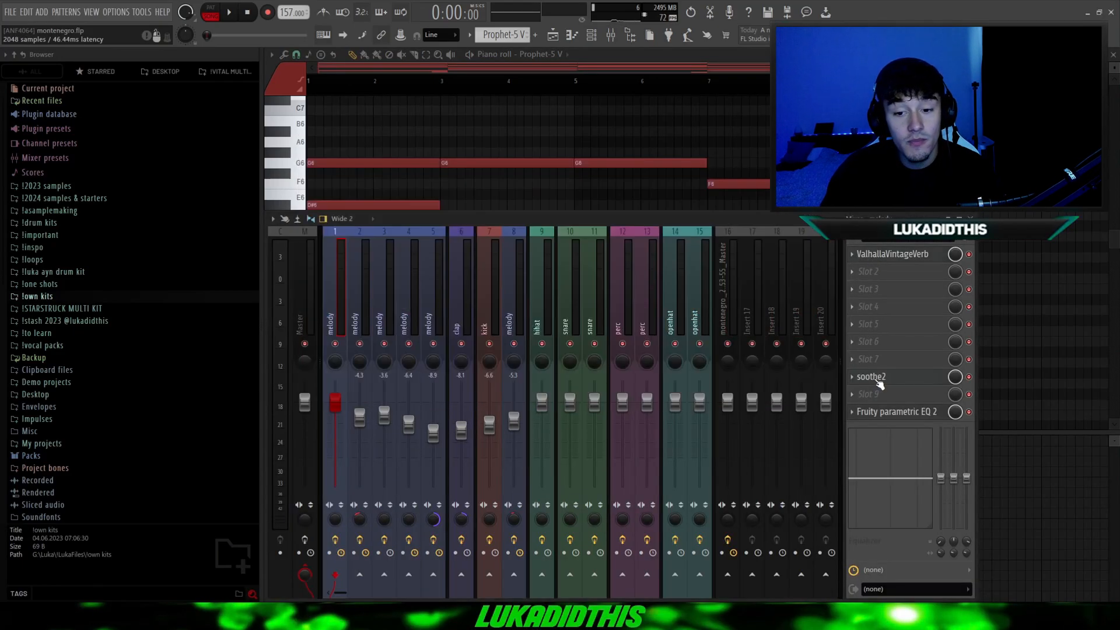
click(897, 412)
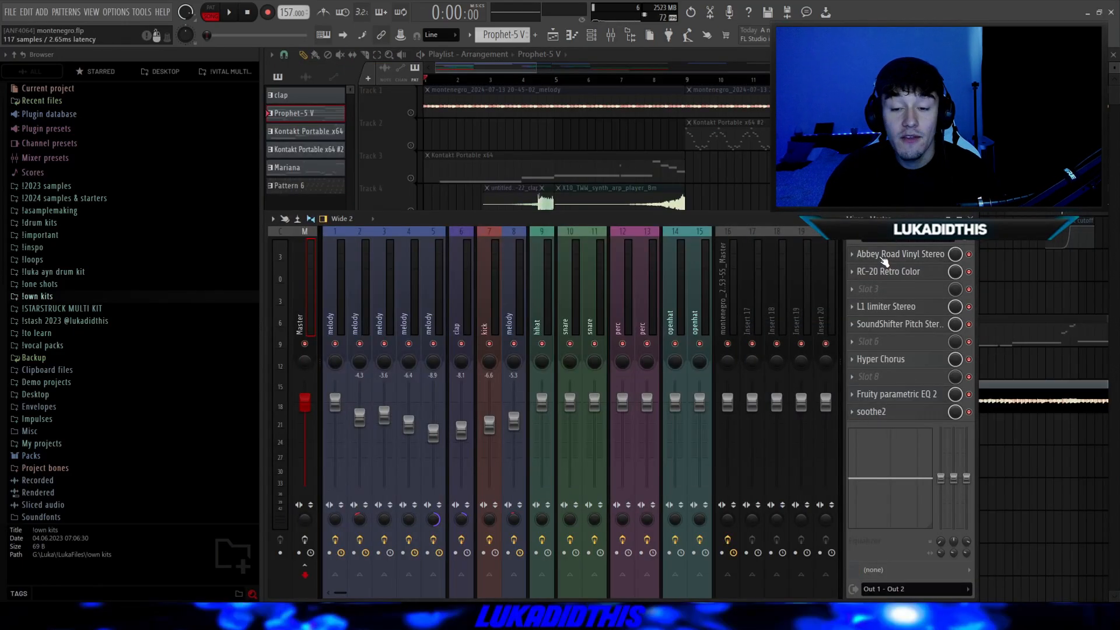
Step: Inspect the Abbey Road Vinyl Stereo, RC-20 Retro Color and L1 limiter Stereo effects on the master track
click(885, 260)
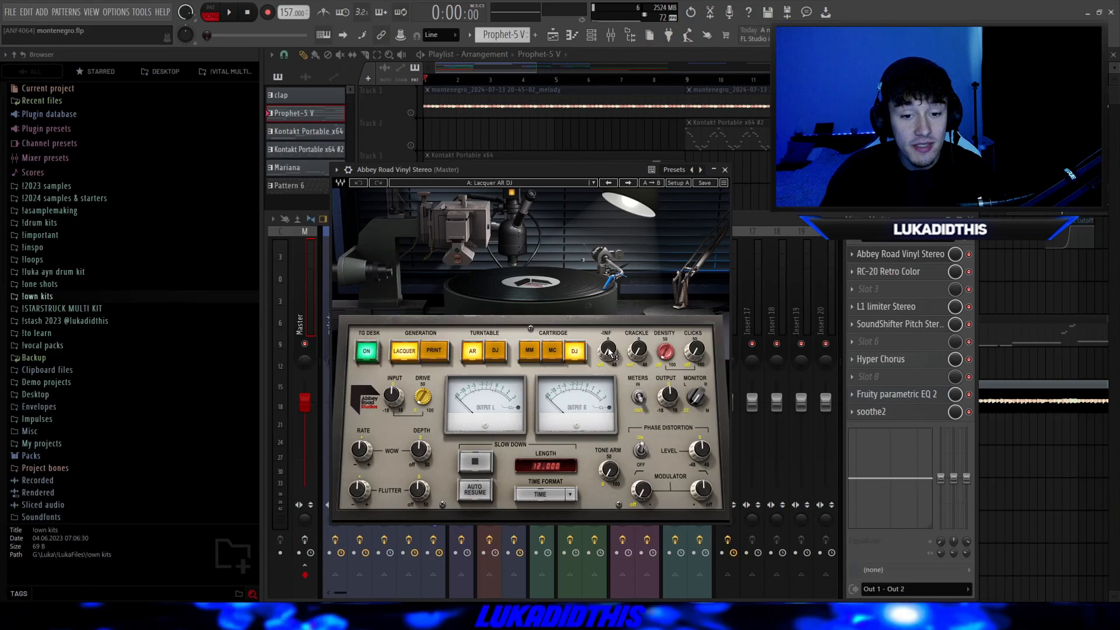
click(725, 170)
click(887, 271)
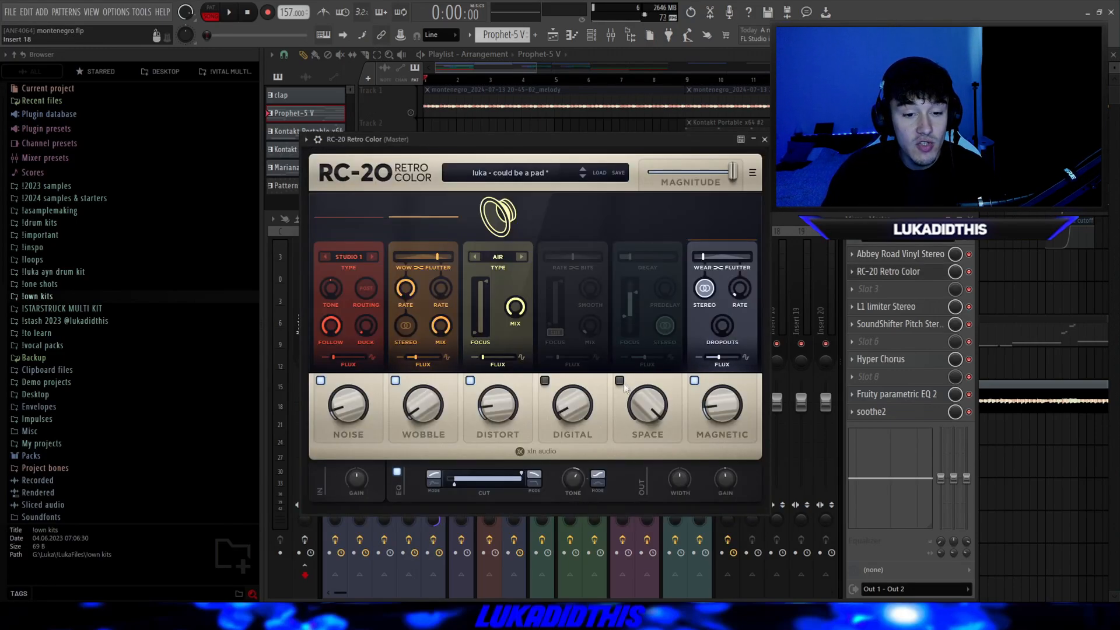
key(Escape)
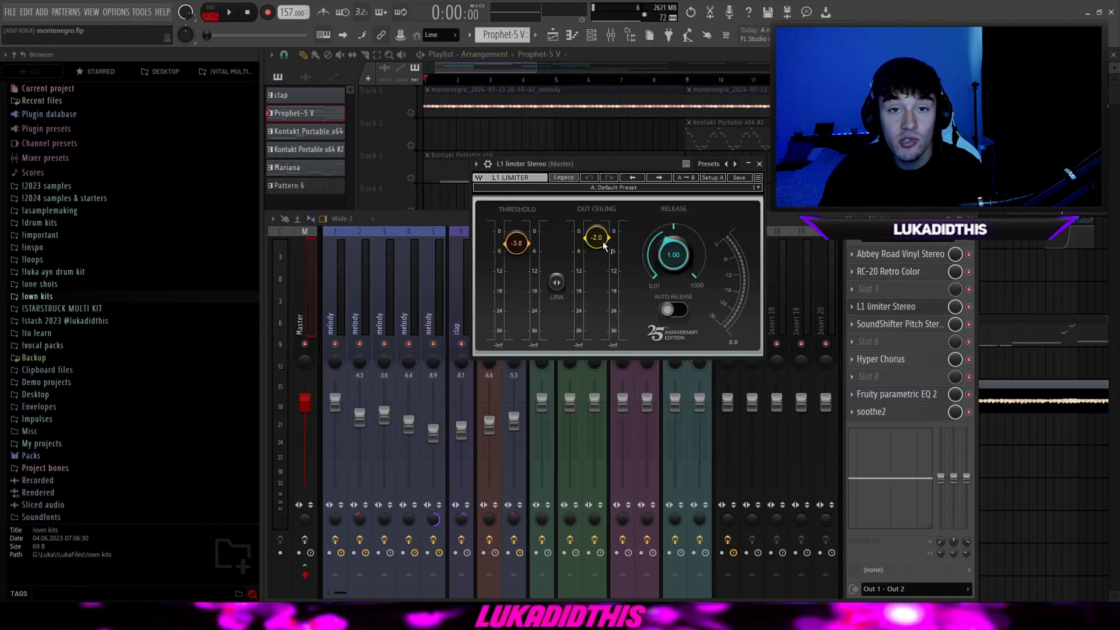
key(Escape)
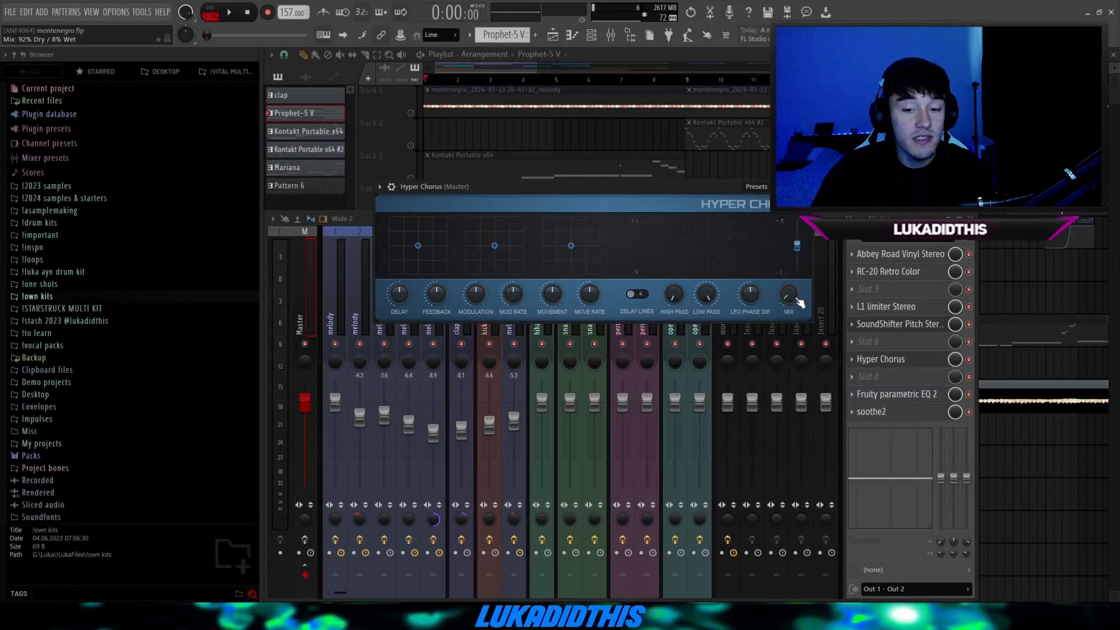
Step: Inspect the Hyper Chorus mix, SoundShifter Pitch, Fruity parametric EQ 2 and soothe2 effects on the master track
drag(792, 300, 782, 295)
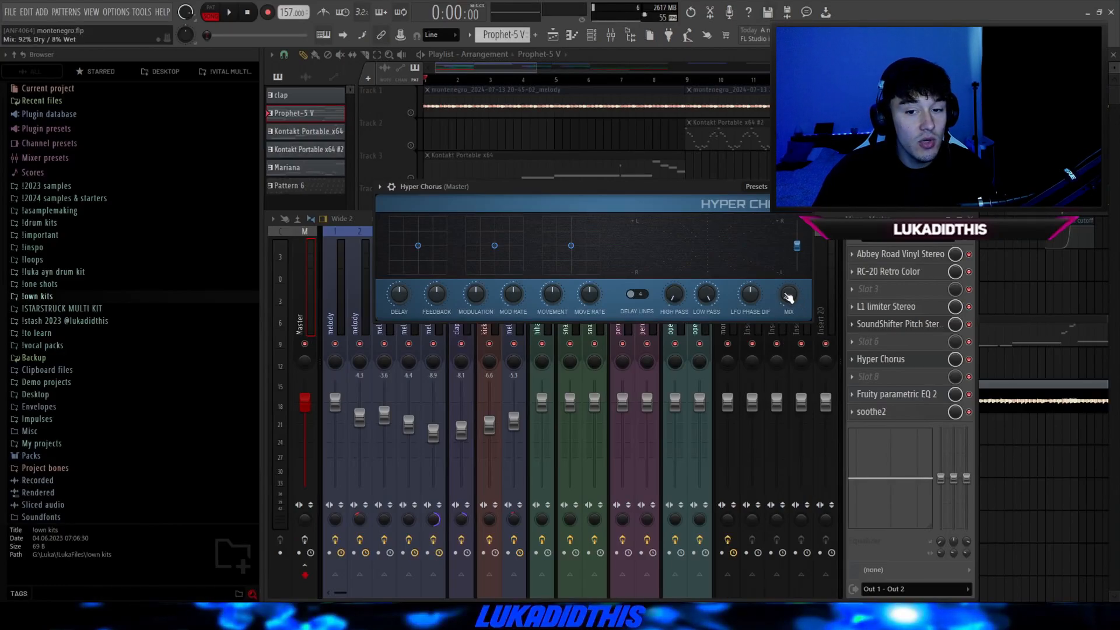
click(806, 187)
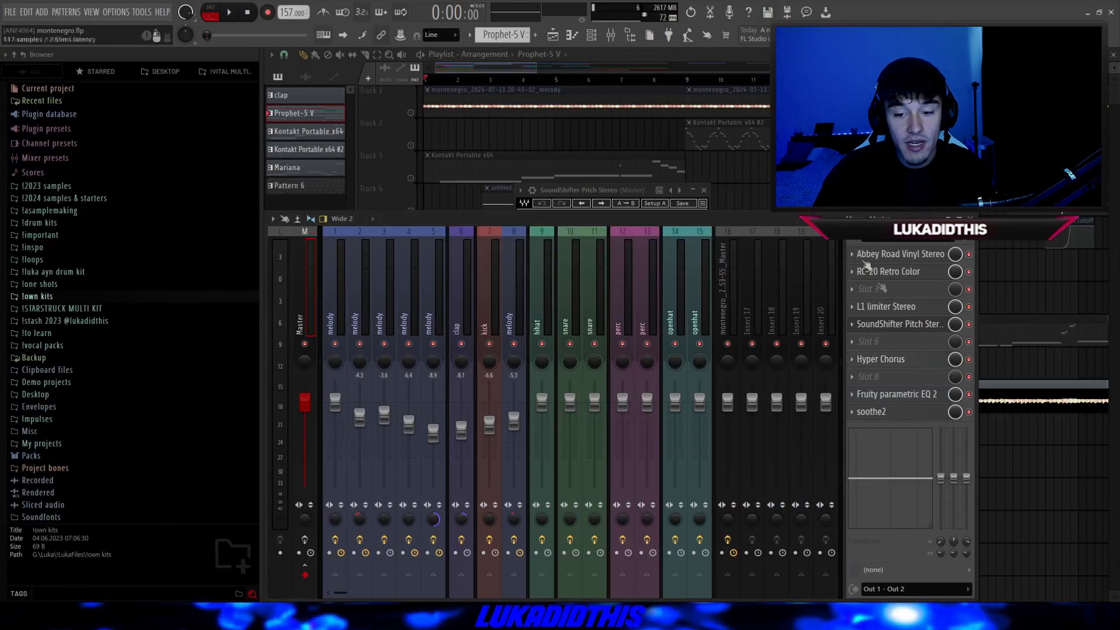
click(896, 394)
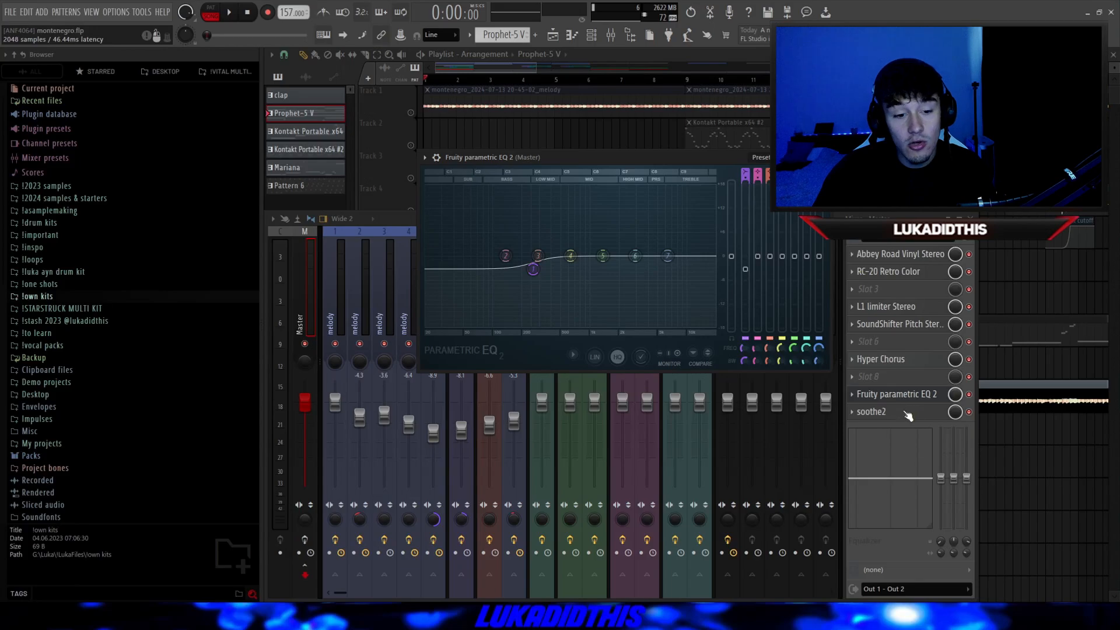
click(905, 410)
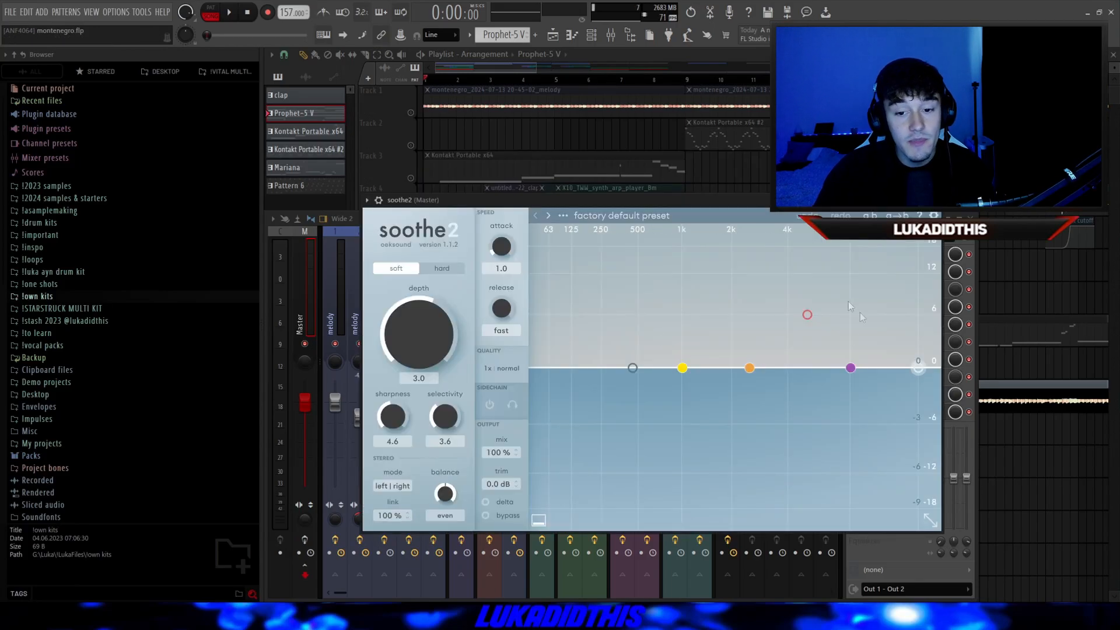
Step: Unsolo the rendered master audio on Track 10, muting it and re-enabling the melody layers on the other playlist tracks
scroll(531, 373, down, 3)
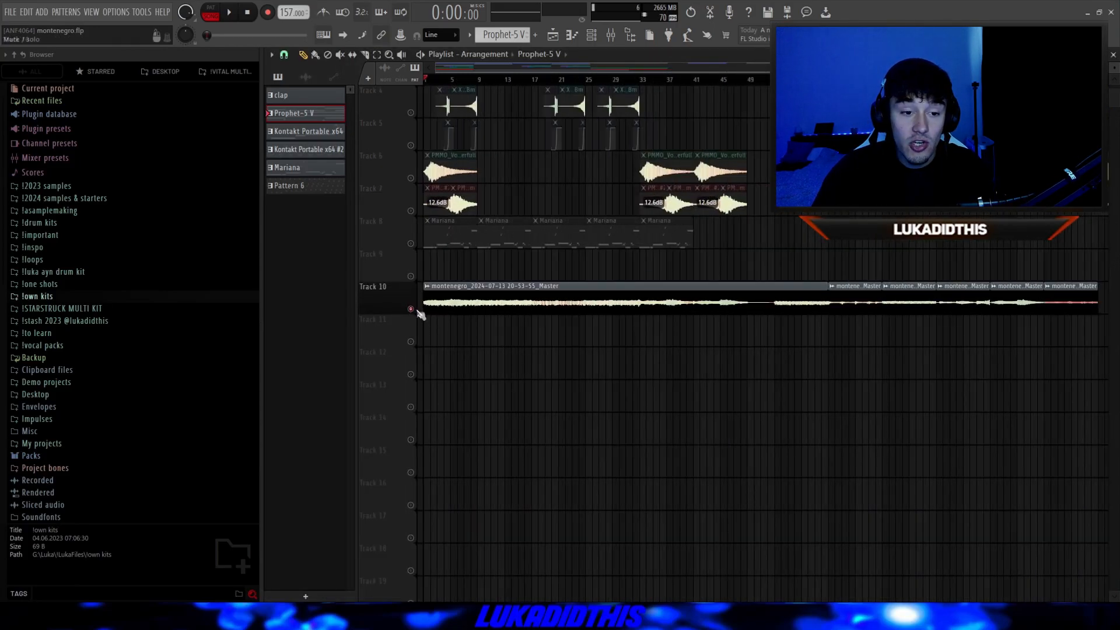
right_click(411, 308)
scroll(381, 357, up, 3)
scroll(376, 357, up, 3)
scroll(580, 303, down, 2)
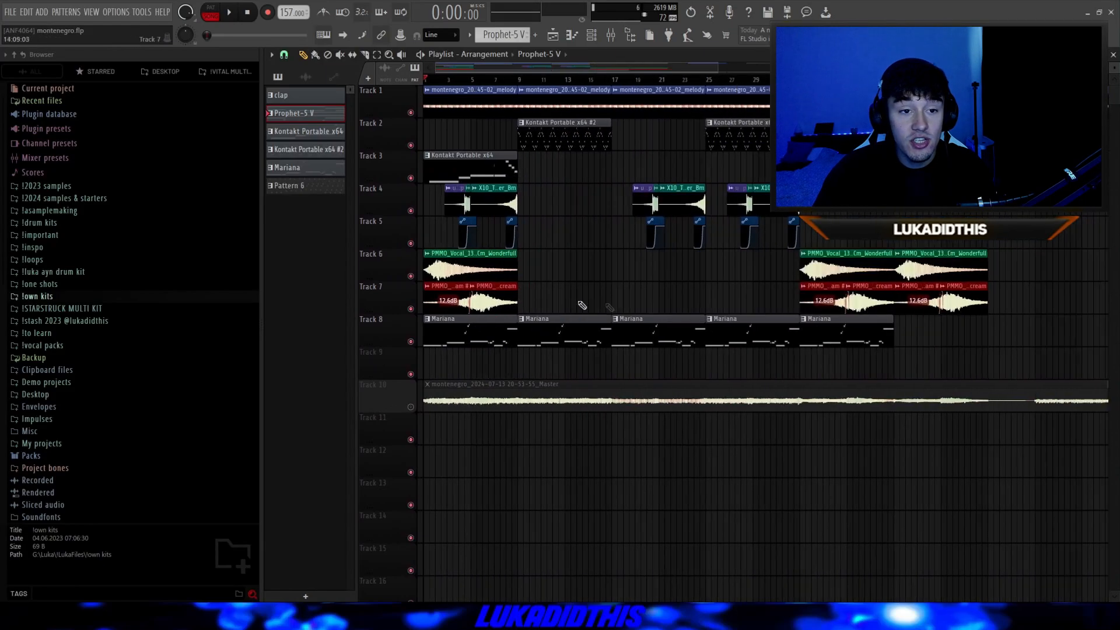
scroll(581, 304, up, 3)
Step: Bring up the mixer with the master effects chain and play the melody arrangement
click(611, 34)
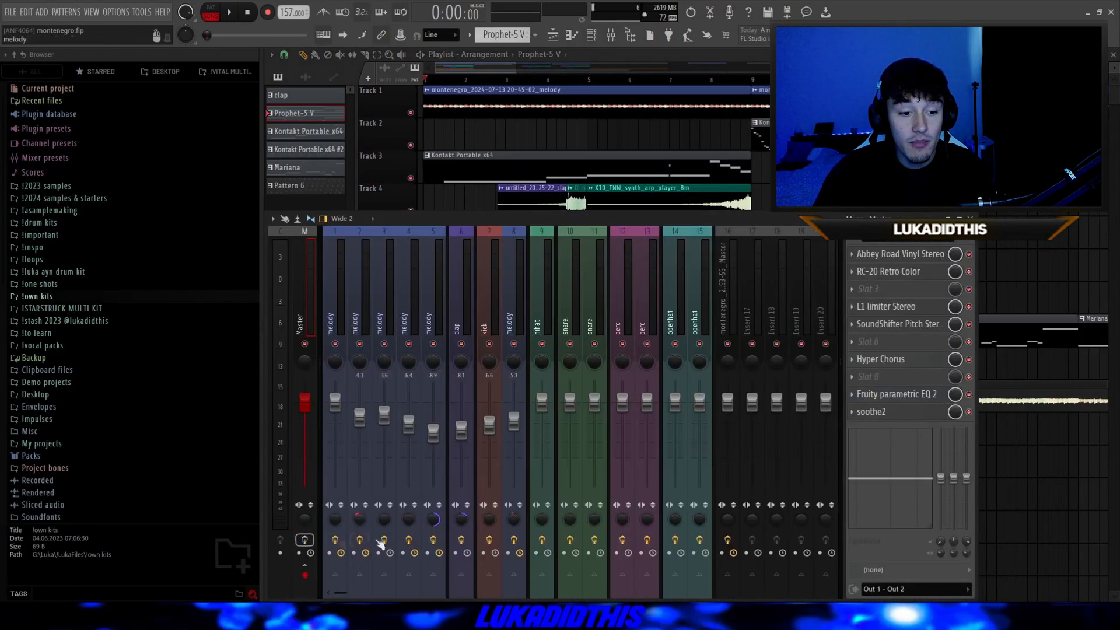
right_click(1028, 473)
scroll(828, 420, down, 3)
key(space)
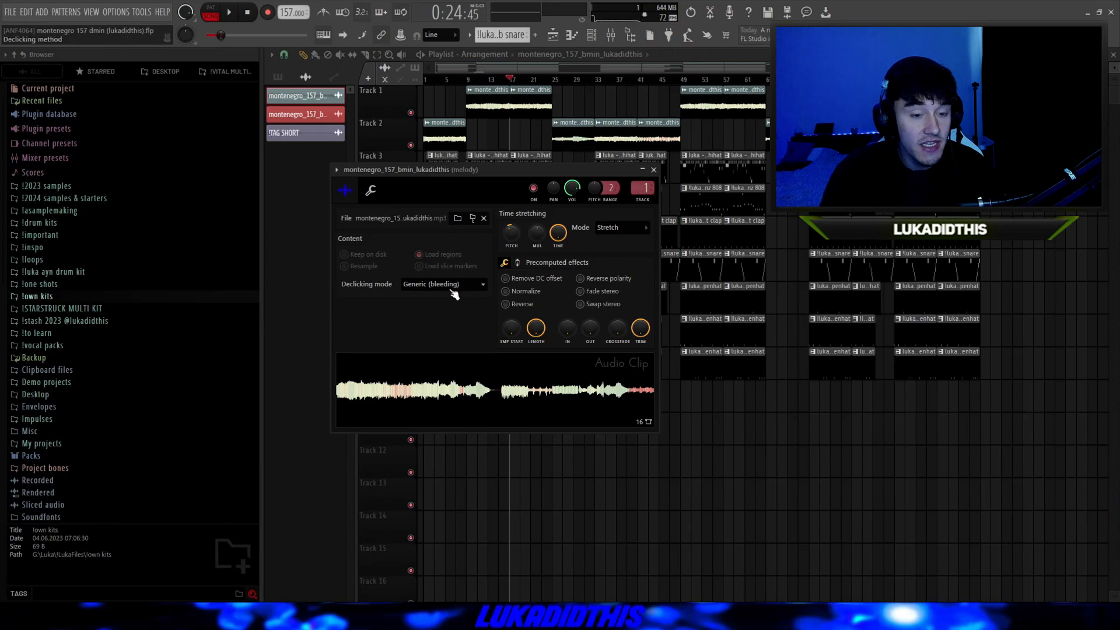
Step: Close the melody clip's channel settings and examine the spinz 808 pattern's notes from bar 1
click(654, 169)
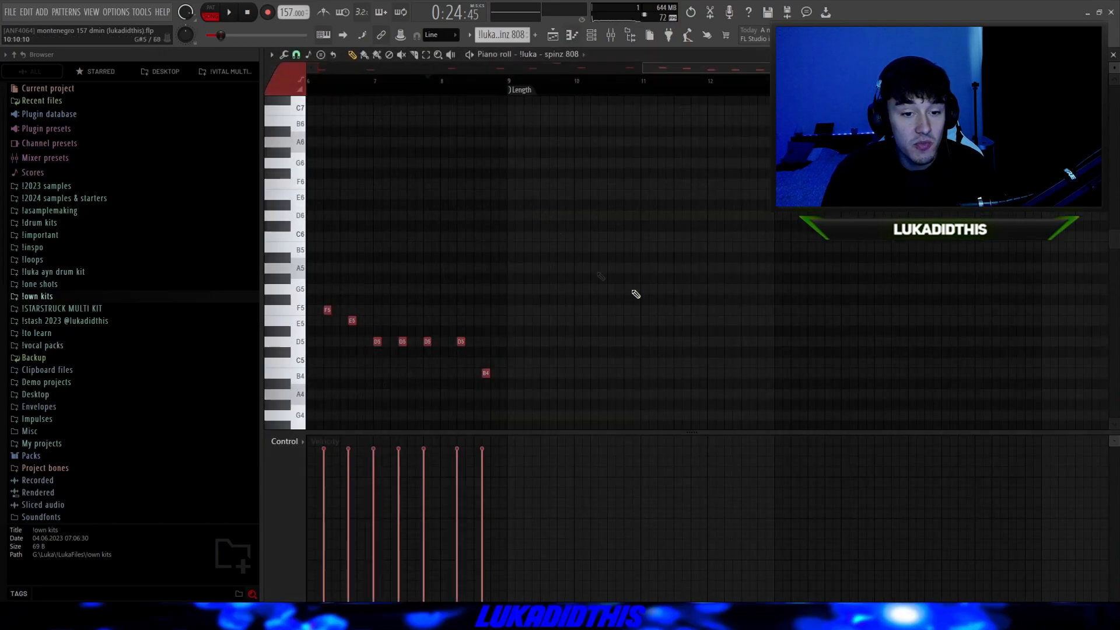
scroll(636, 294, left, 5)
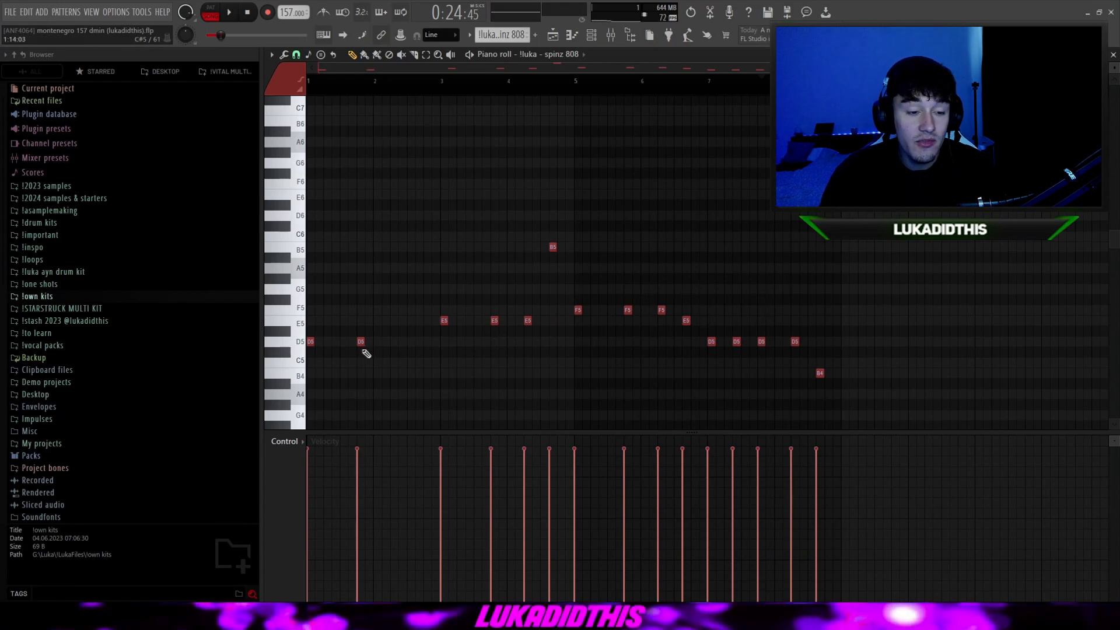
Step: Open the lukahit hihat pattern from the playlist and examine its rolls, pitch changes and velocity ramp
click(556, 36)
double_click(610, 165)
scroll(617, 312, down, 3)
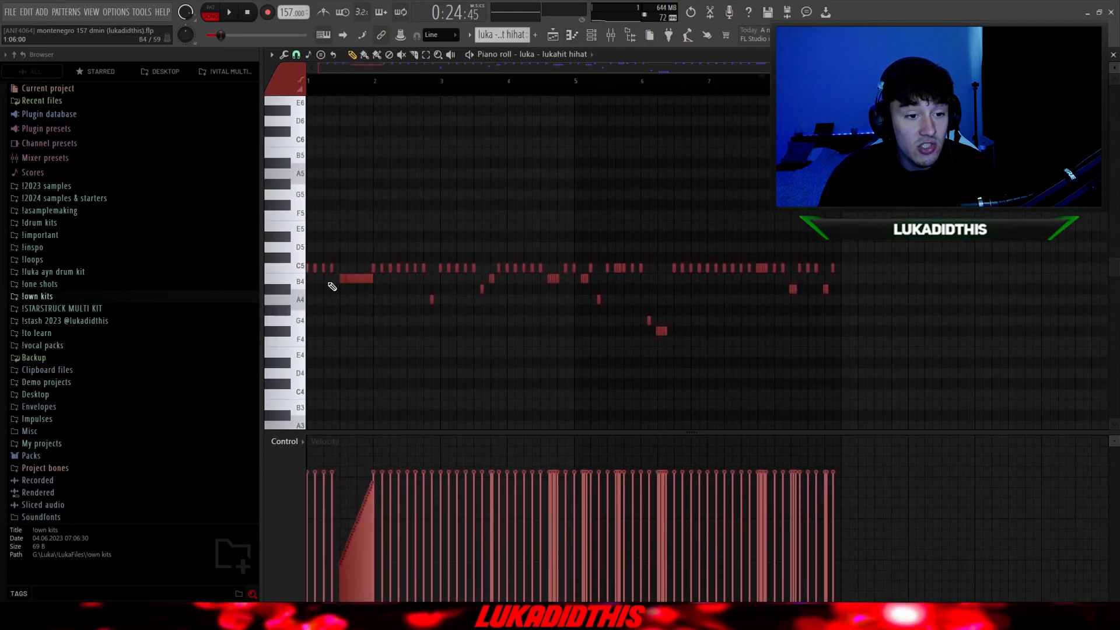
scroll(513, 282, up, 6)
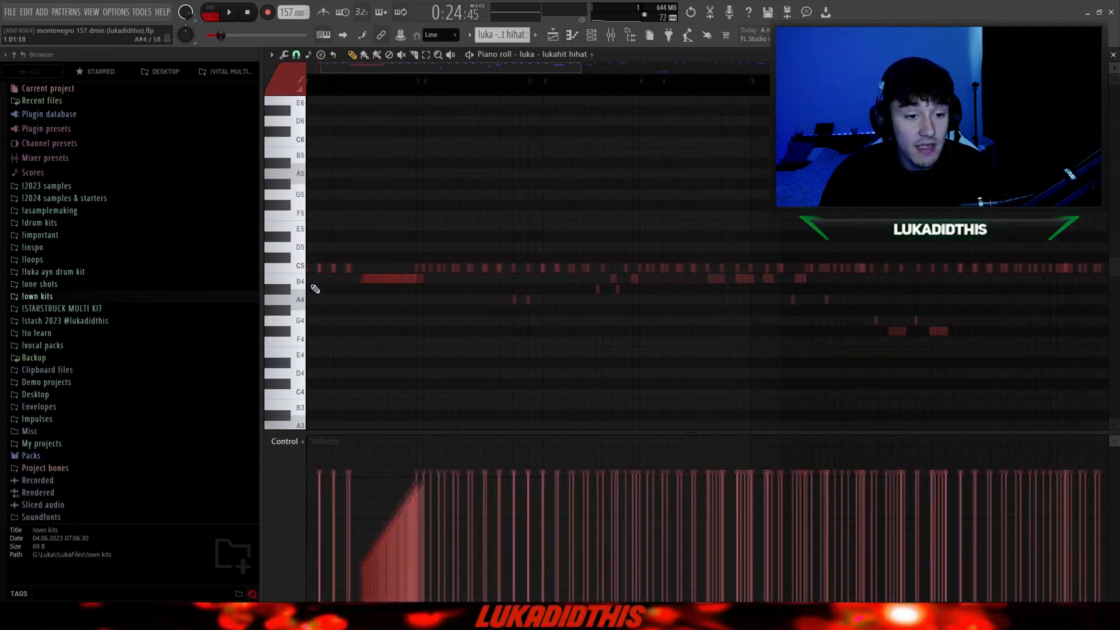
scroll(496, 310, down, 8)
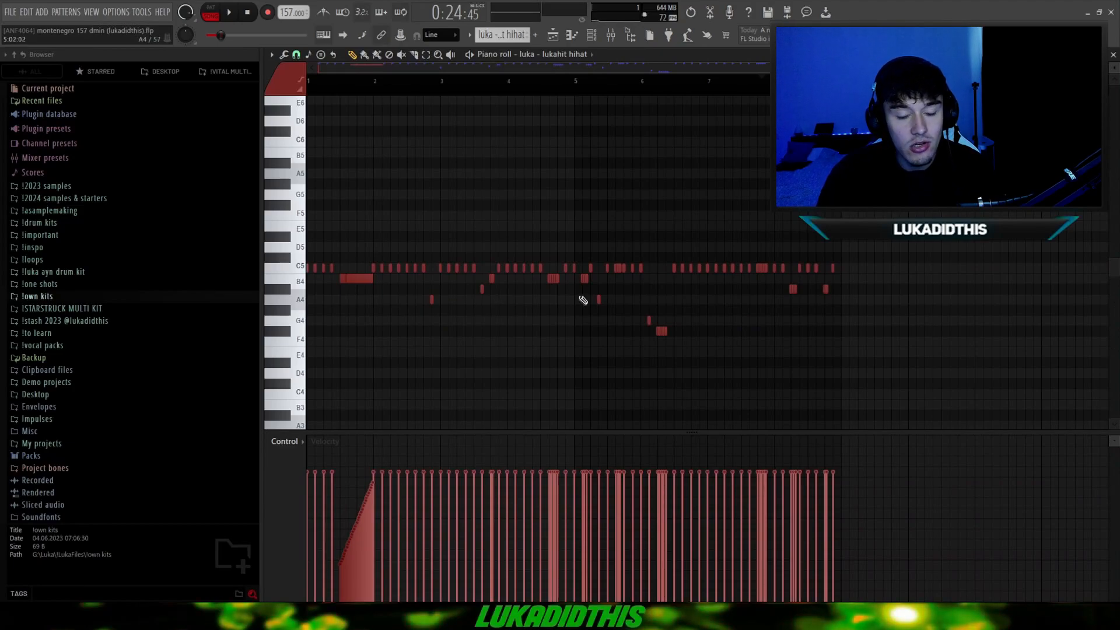
scroll(560, 316, up, 4)
scroll(531, 320, down, 5)
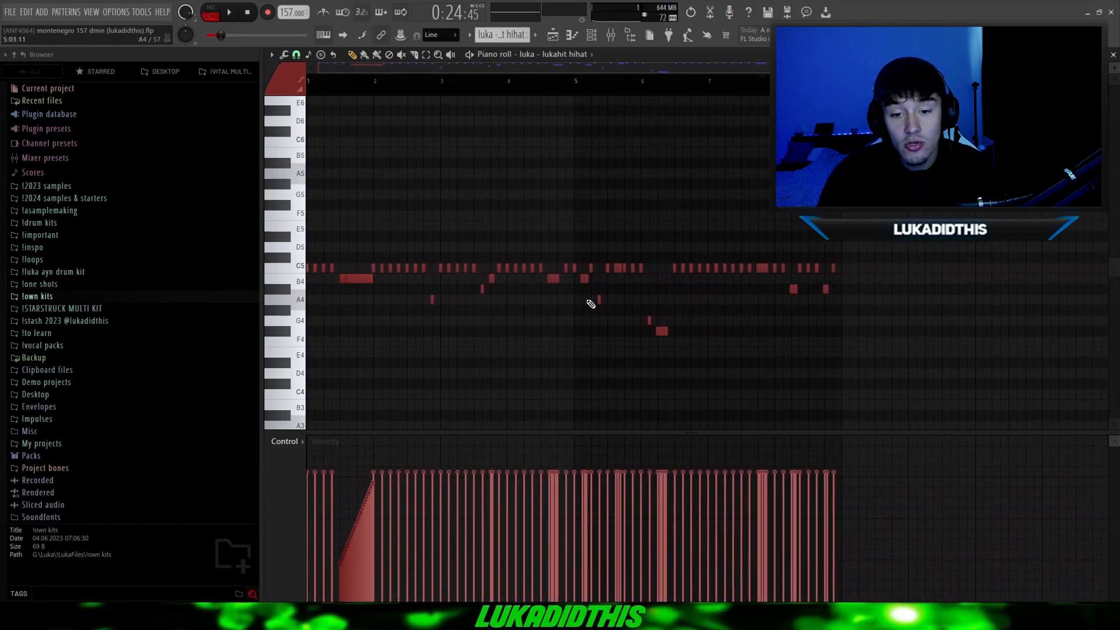
Step: Play the lukahit hihat and latenight clap patterns on their own
key(space)
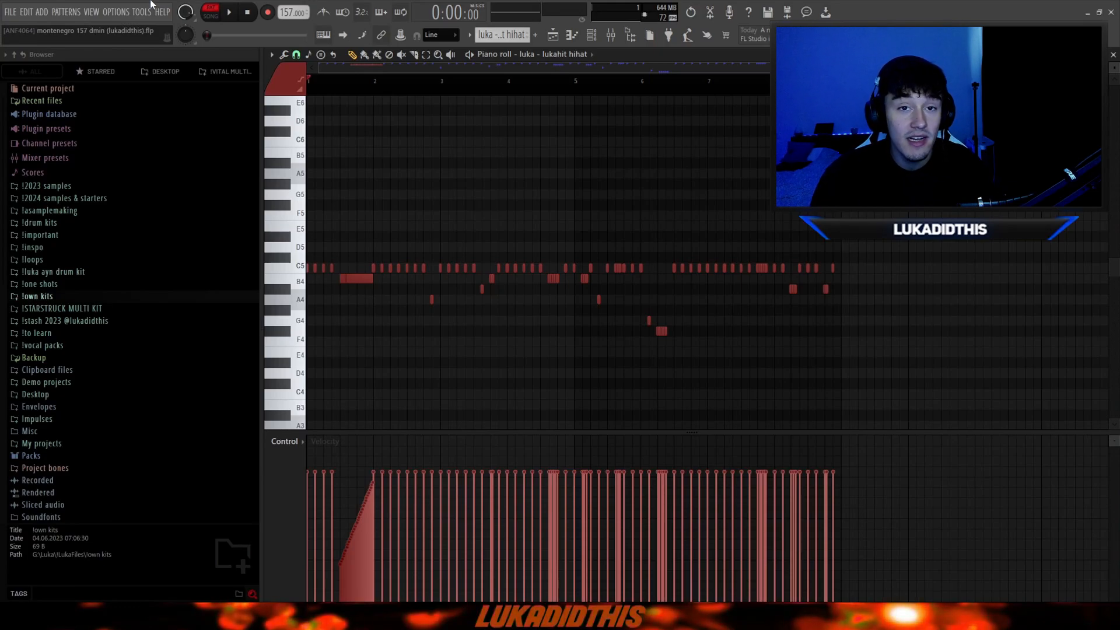
key(space)
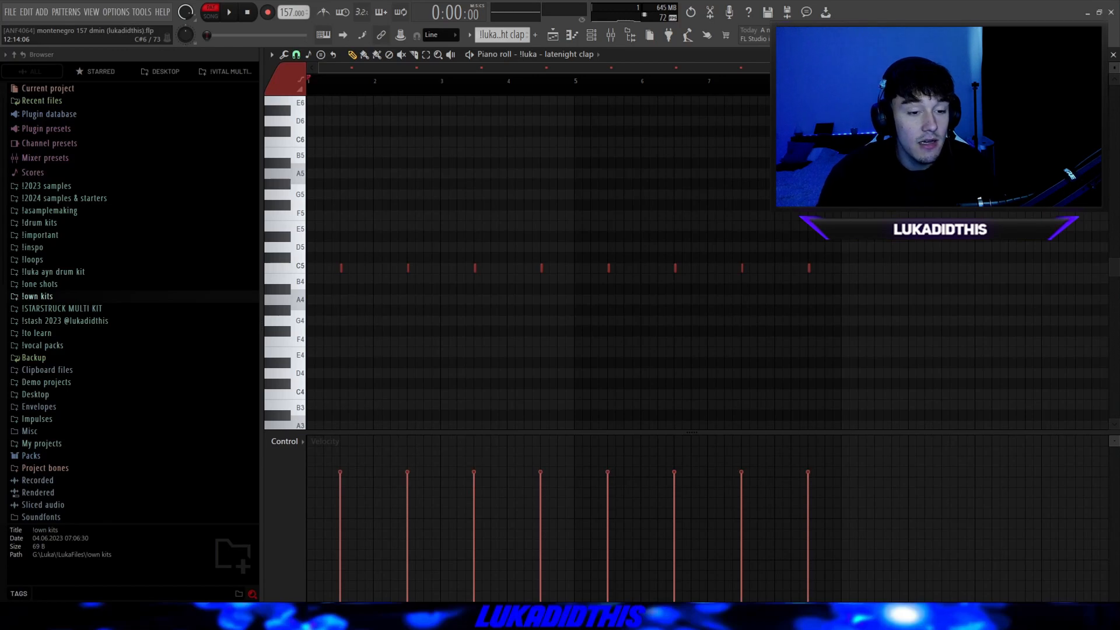
key(space)
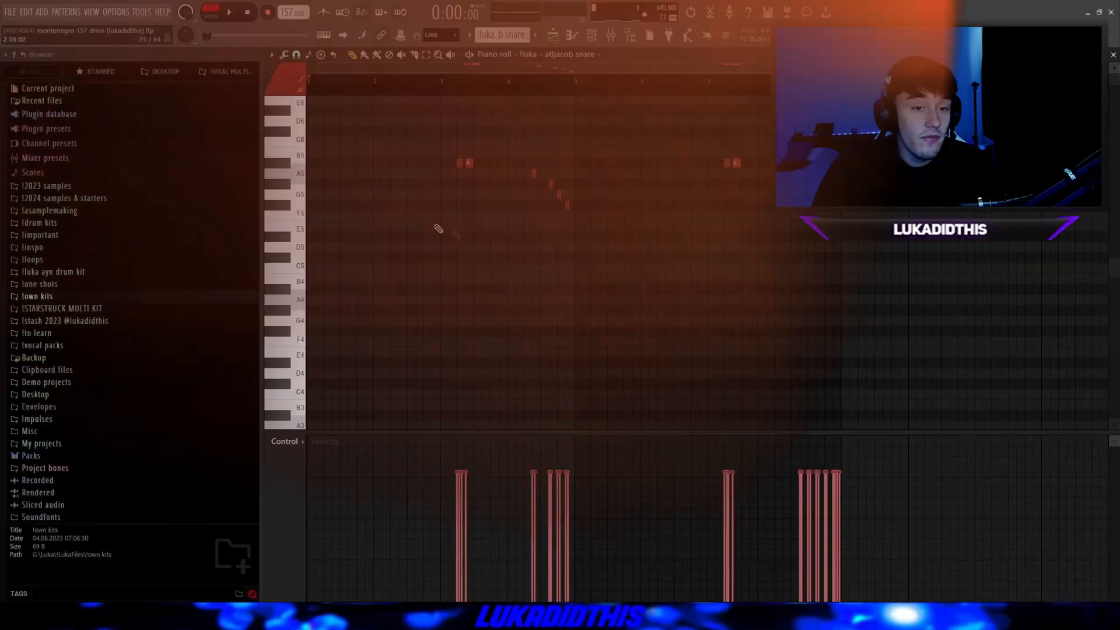
Step: Examine the atljacob snare pattern's rolls and descending notes, and play it from bar 3
scroll(479, 216, down, 6)
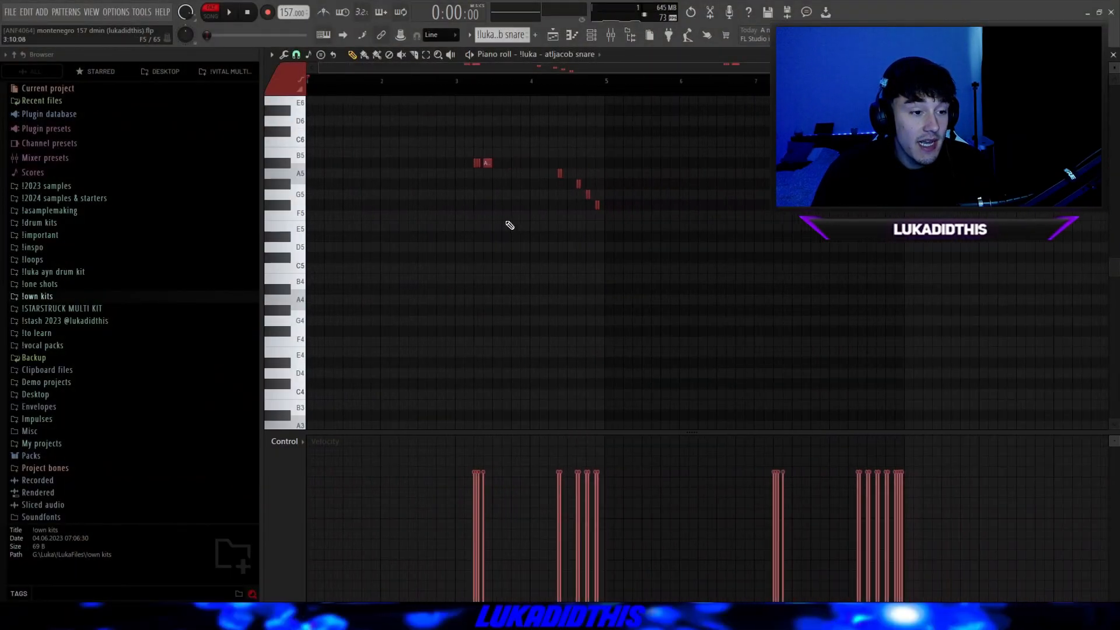
scroll(490, 198, up, 4)
scroll(491, 189, up, 1)
scroll(522, 180, down, 2)
scroll(519, 163, up, 2)
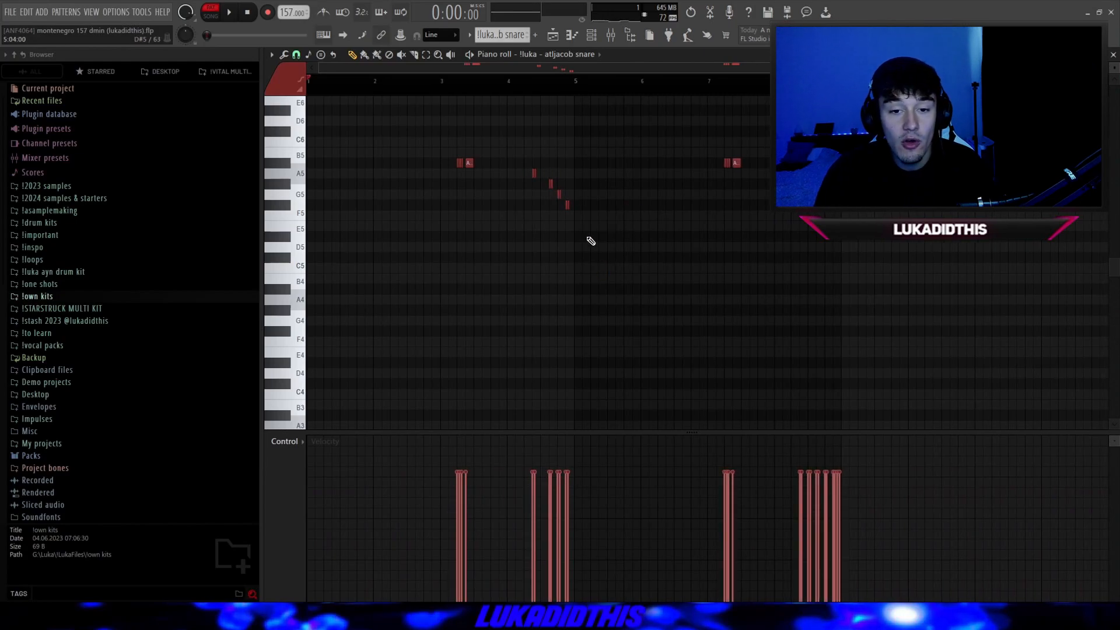
scroll(639, 174, down, 3)
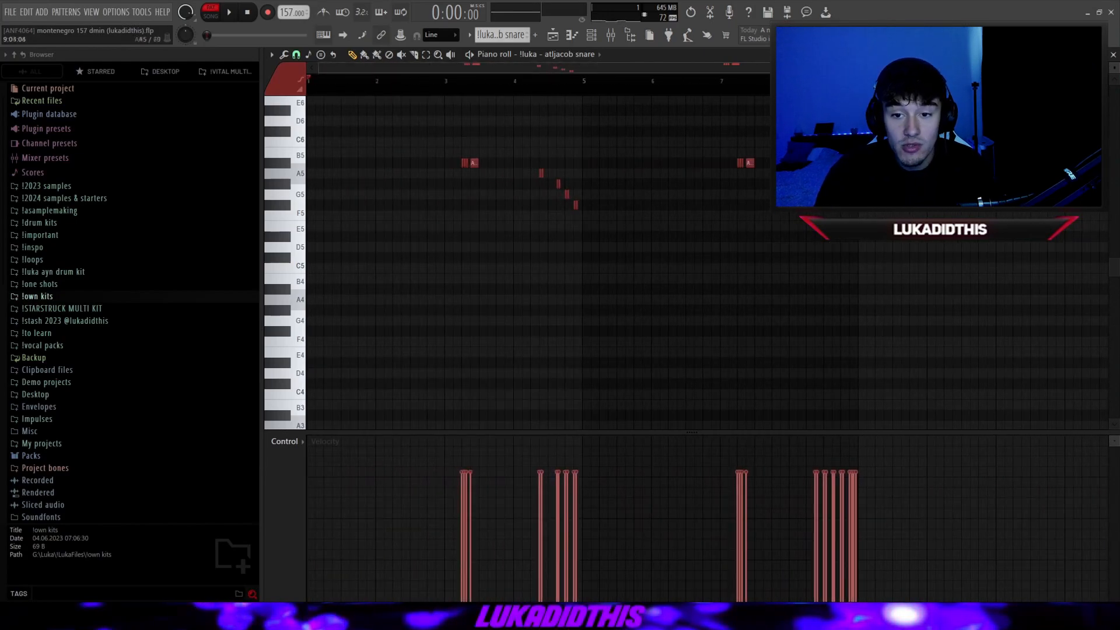
scroll(748, 289, up, 2)
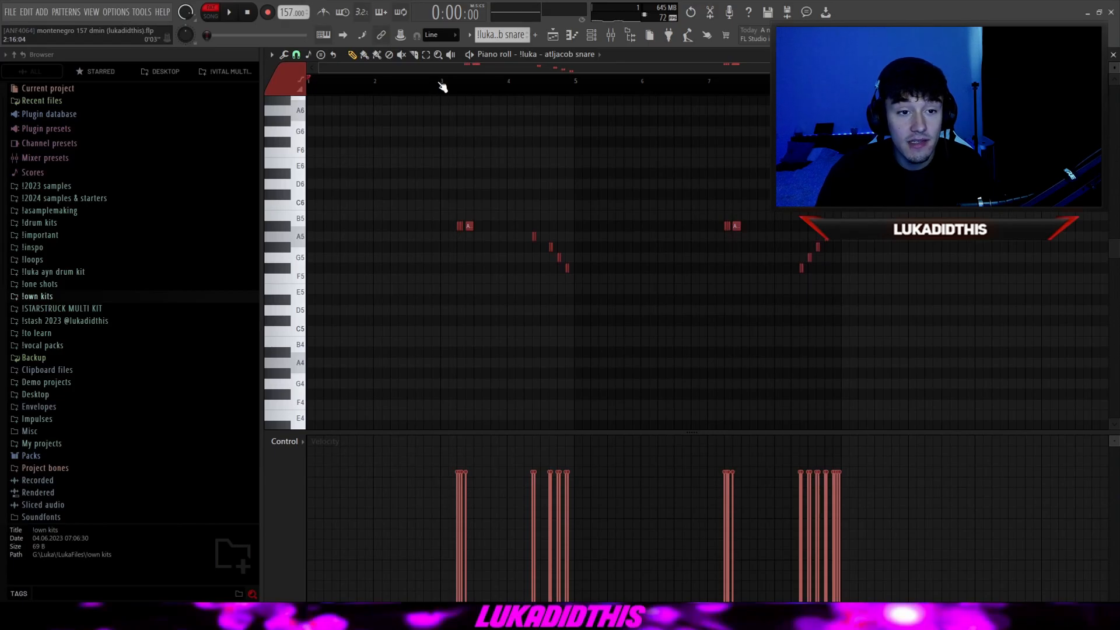
click(442, 85)
key(space)
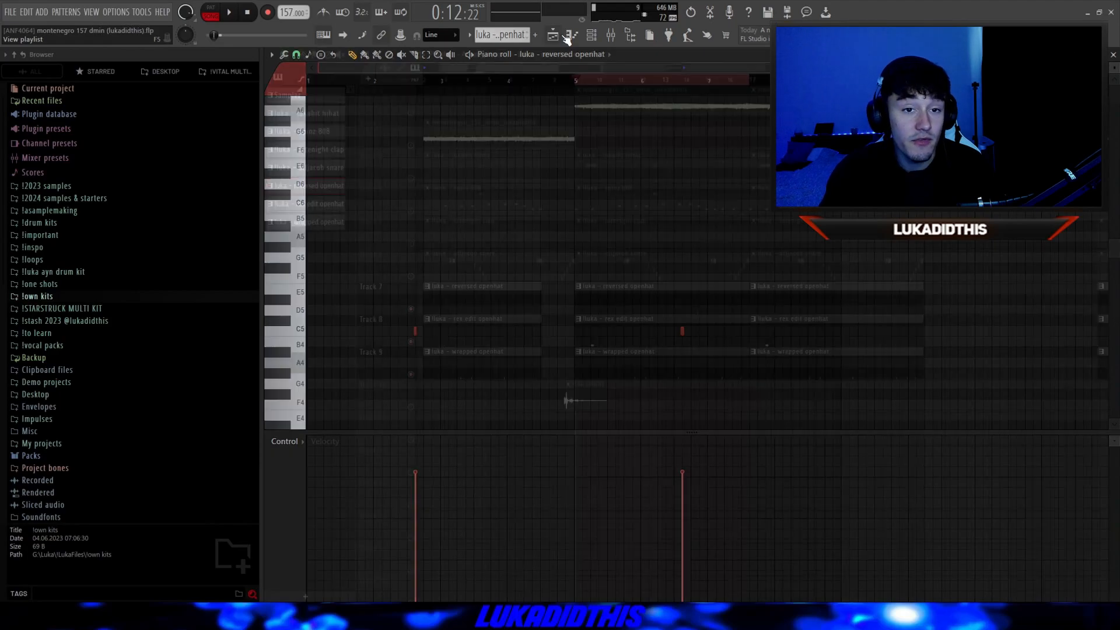
Step: Open the rex edit openhat and wrapped openhat patterns from the playlist and examine their notes
click(559, 35)
double_click(602, 320)
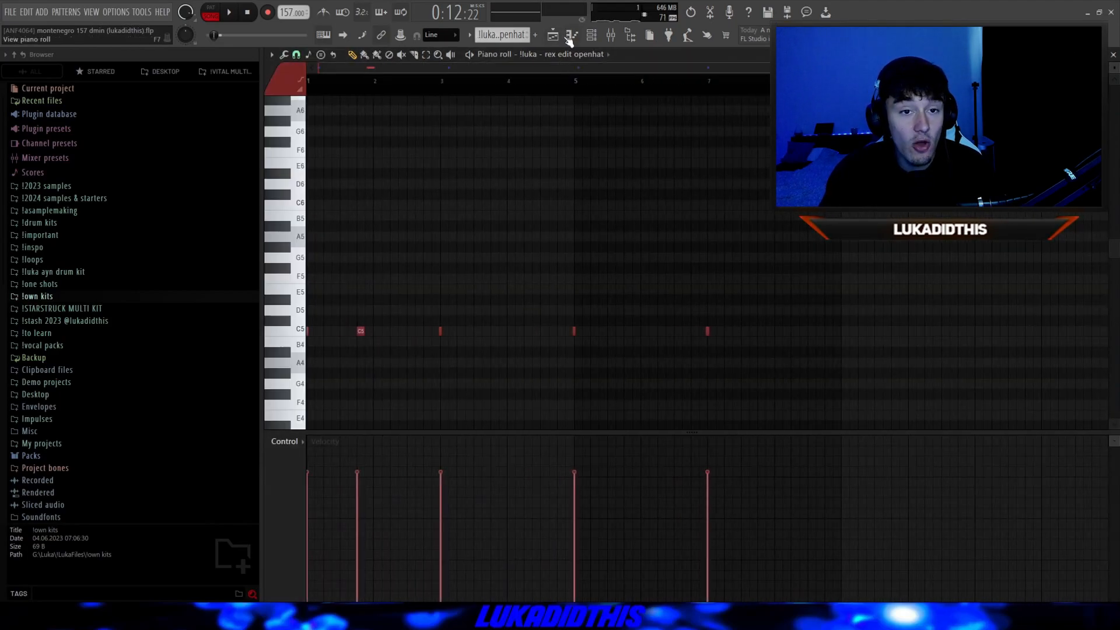
click(571, 36)
double_click(557, 351)
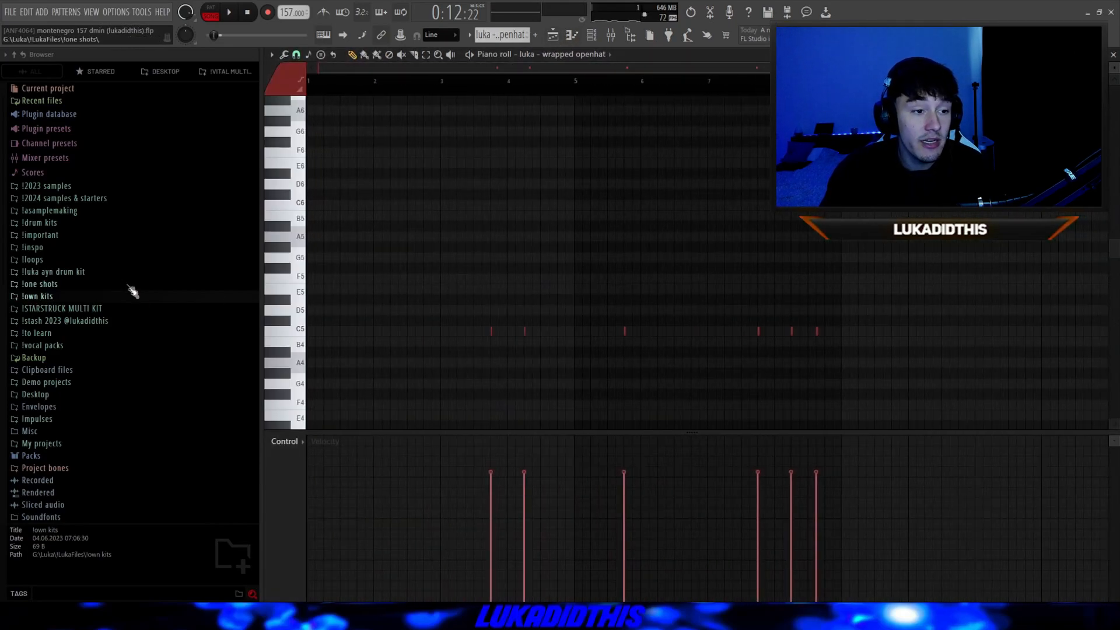
Step: Return to the playlist and review the three open hat layers on Tracks 7 to 9
key(F5)
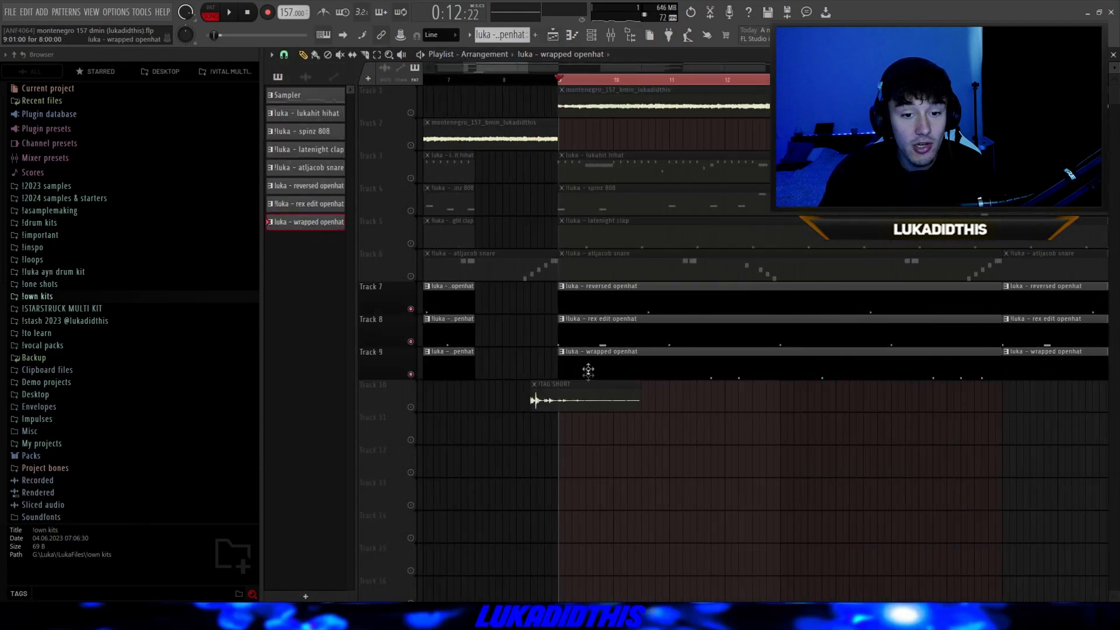
scroll(603, 334, down, 5)
scroll(639, 335, up, 3)
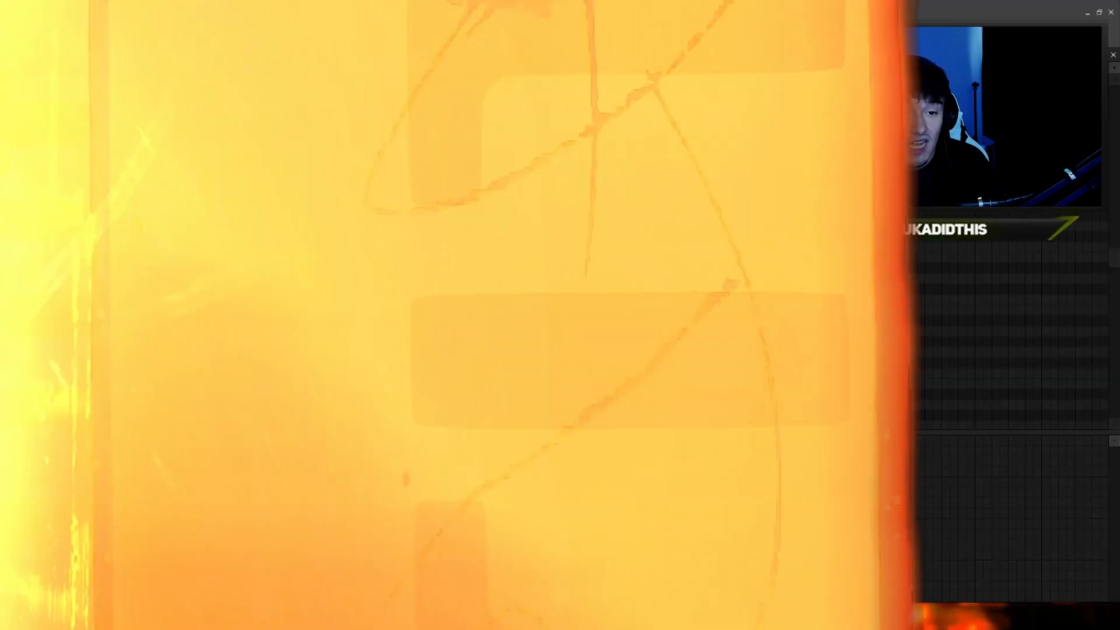
Step: Examine the spinz 808 pattern's note pitches in the piano roll, including the high B5 note before bar 5
scroll(283, 318, up, 4)
scroll(325, 271, down, 2)
scroll(280, 346, down, 3)
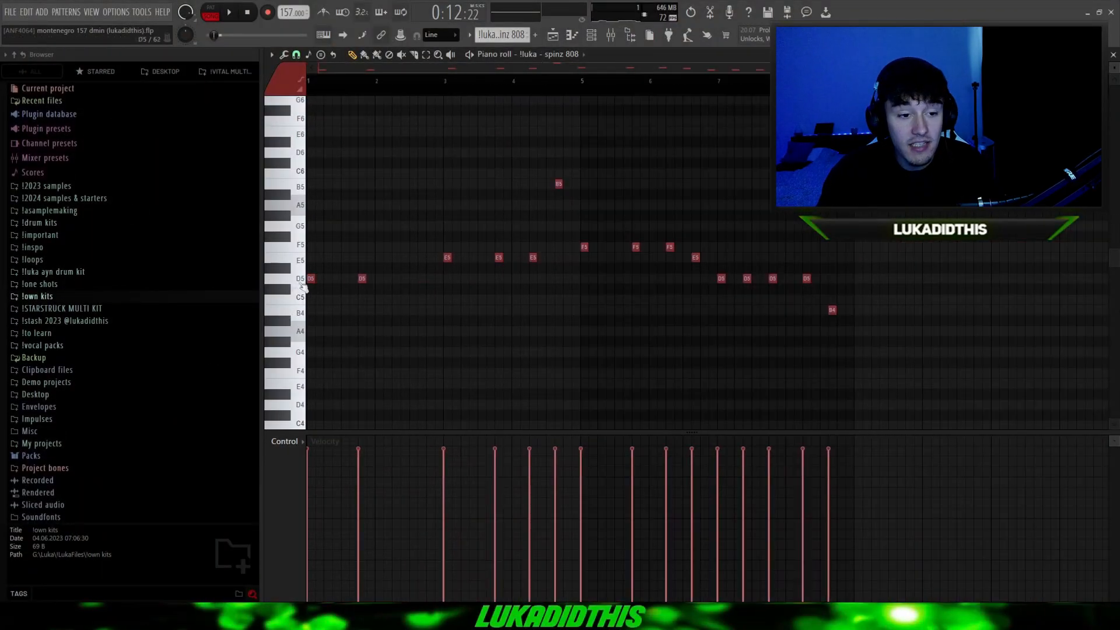
scroll(385, 289, down, 1)
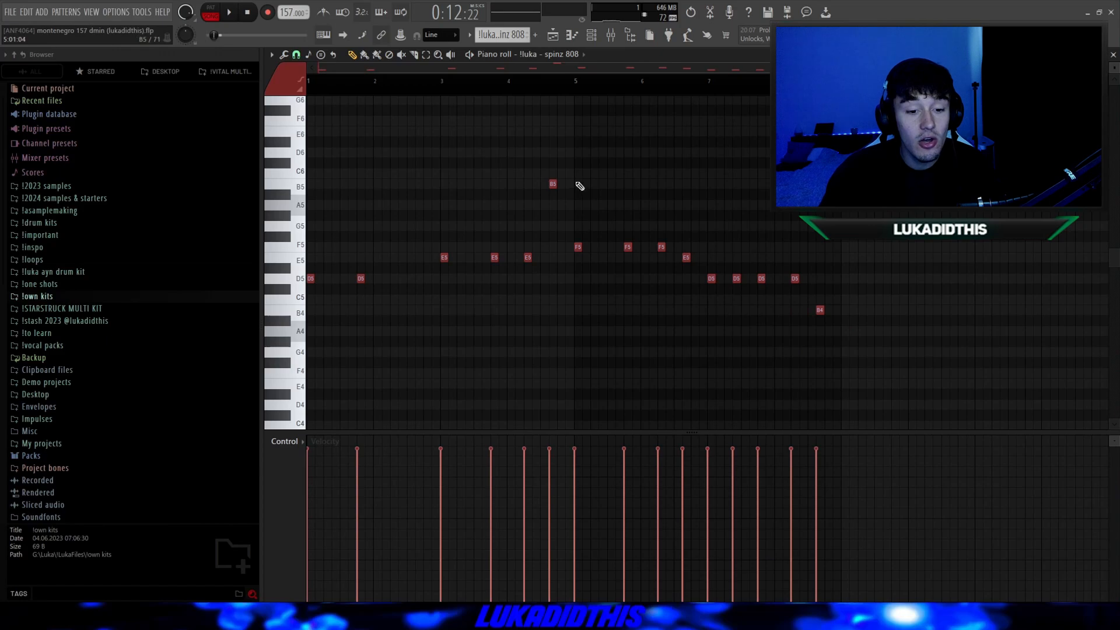
key(ctrl+a)
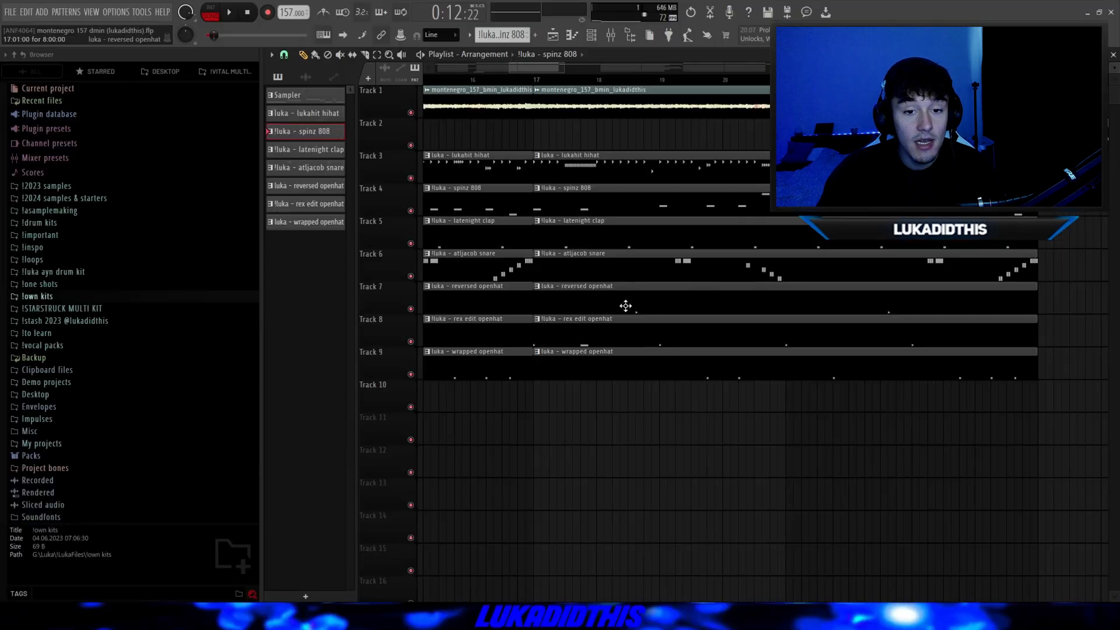
Step: Review the full arrangement of melody clips and drum patterns in the playlist from the intro onward
scroll(657, 218, down, 3)
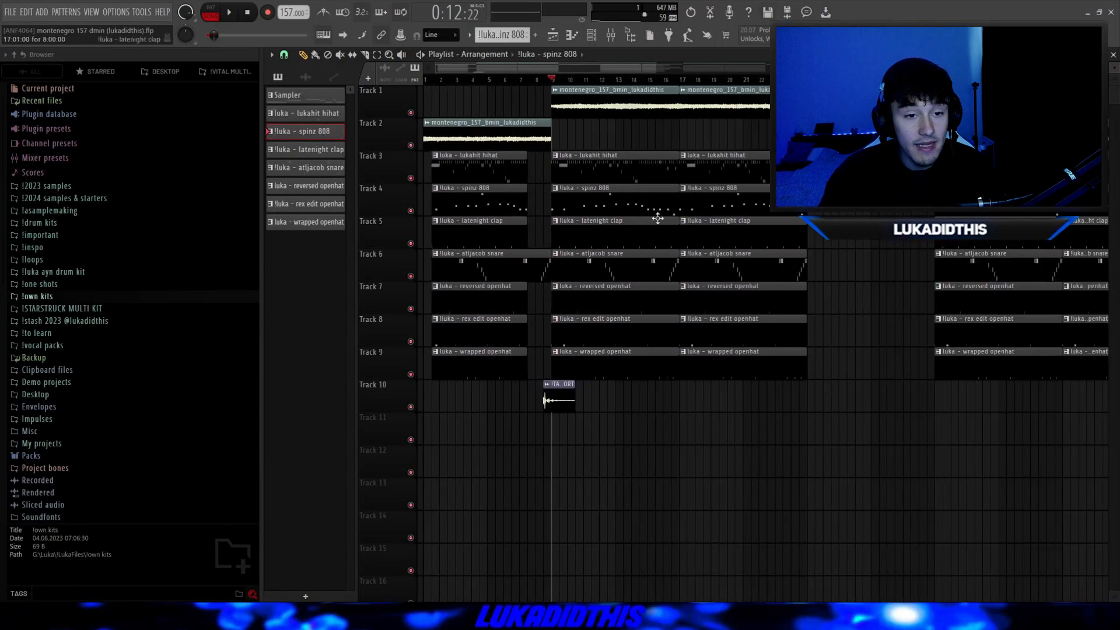
scroll(570, 113, up, 4)
scroll(570, 115, down, 5)
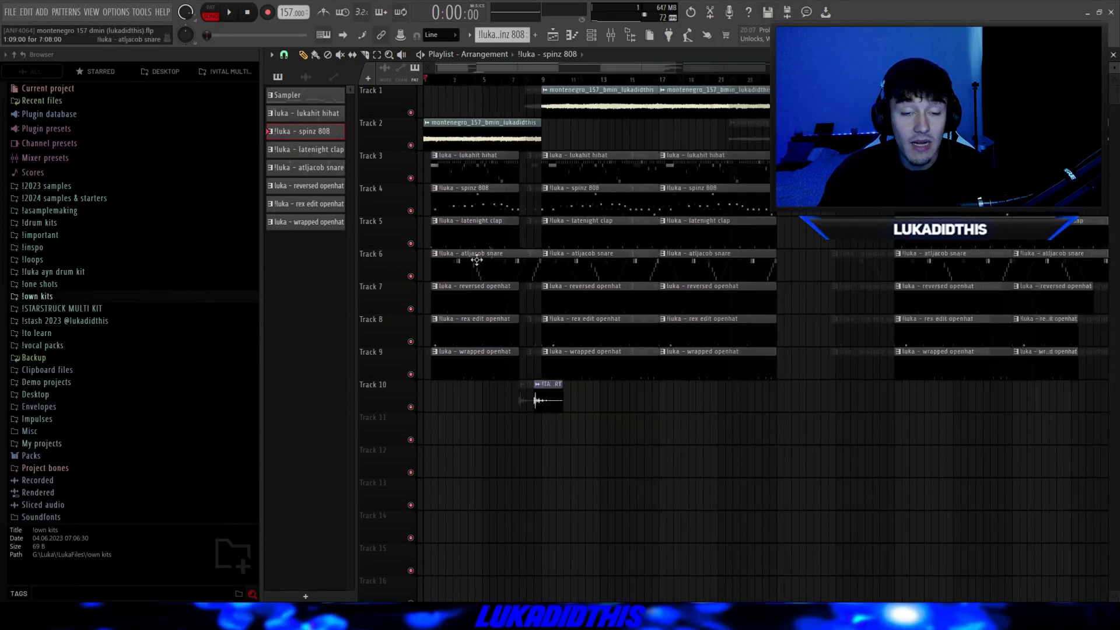